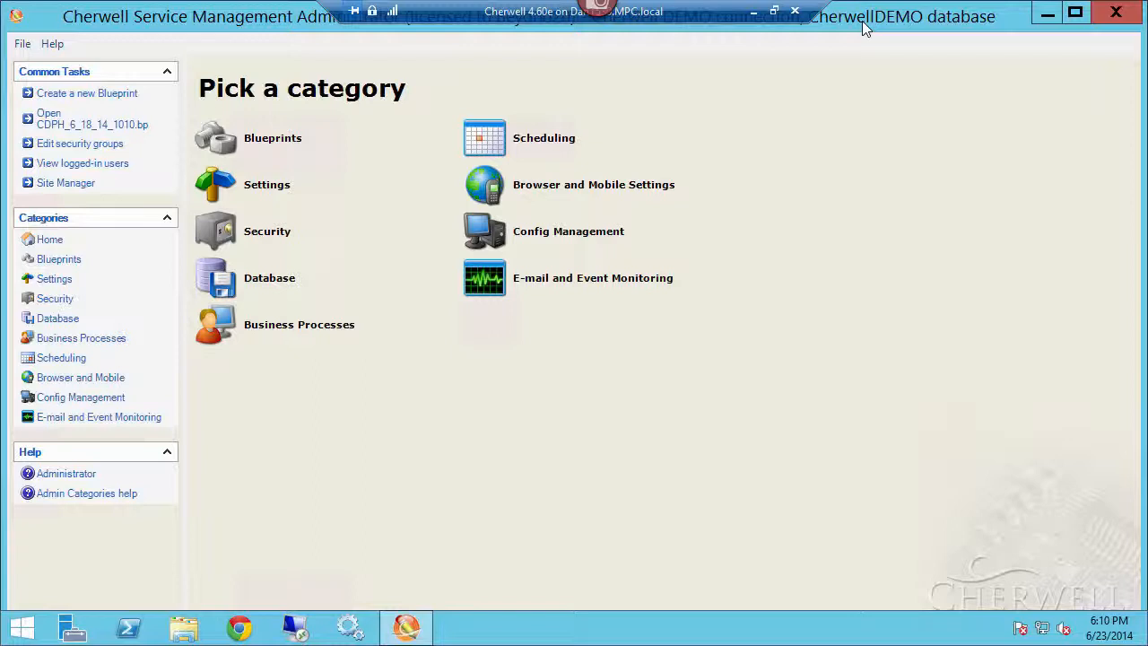
- Create a new Business Process Blueprint from the Business Processes category
left_click(264, 331)
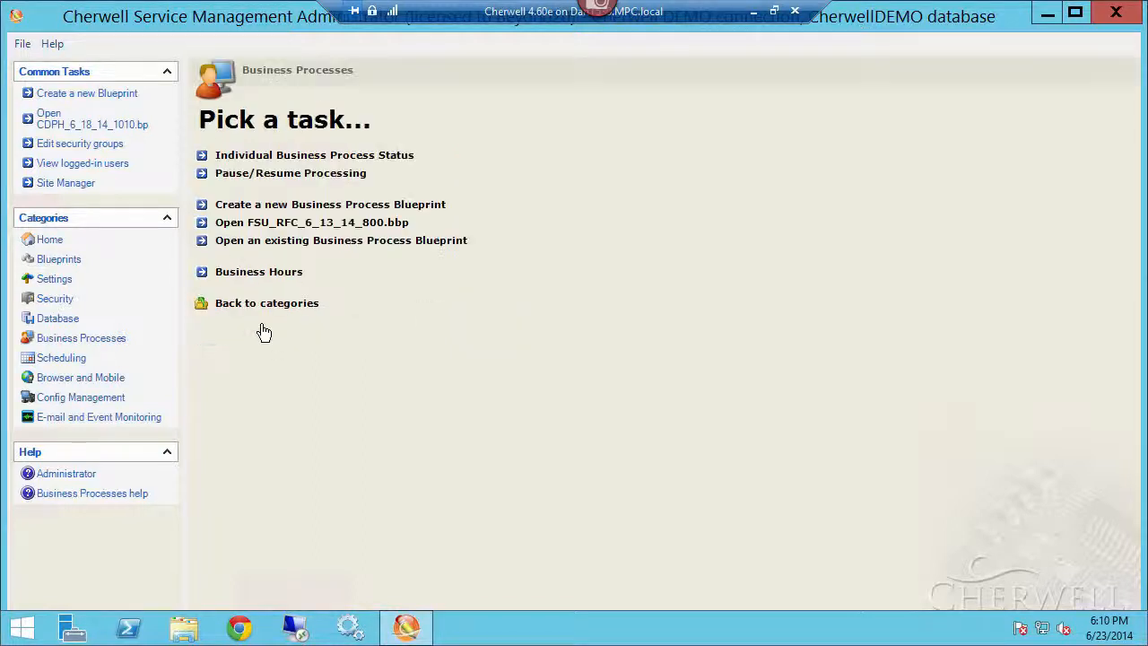
left_click(239, 207)
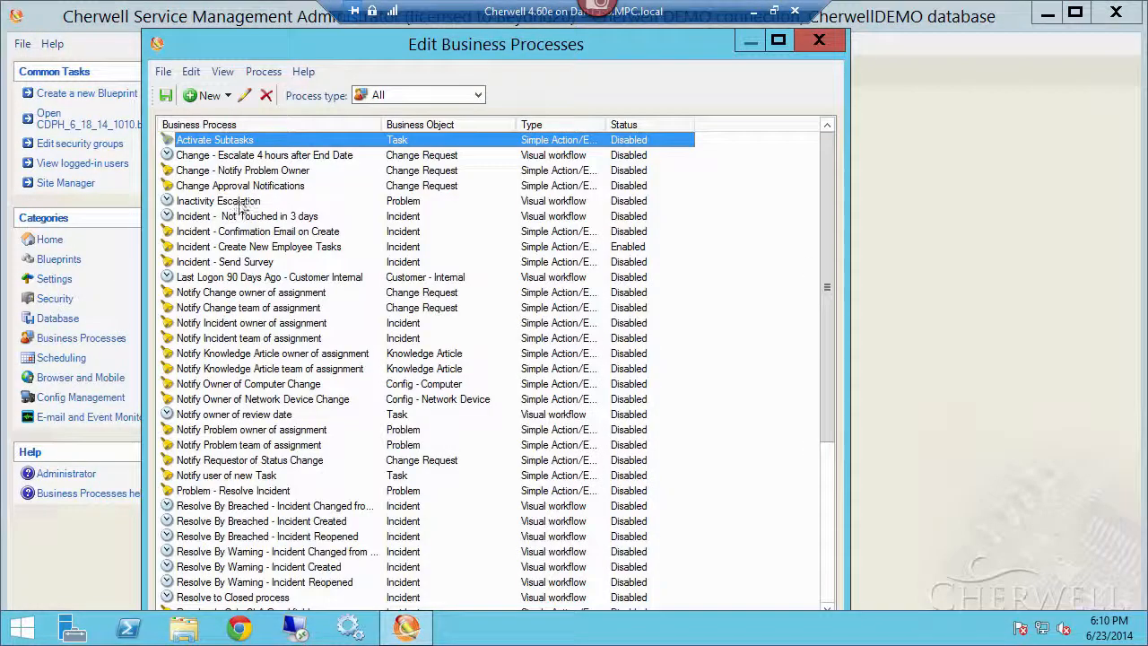
left_click_drag(629, 49, 680, 47)
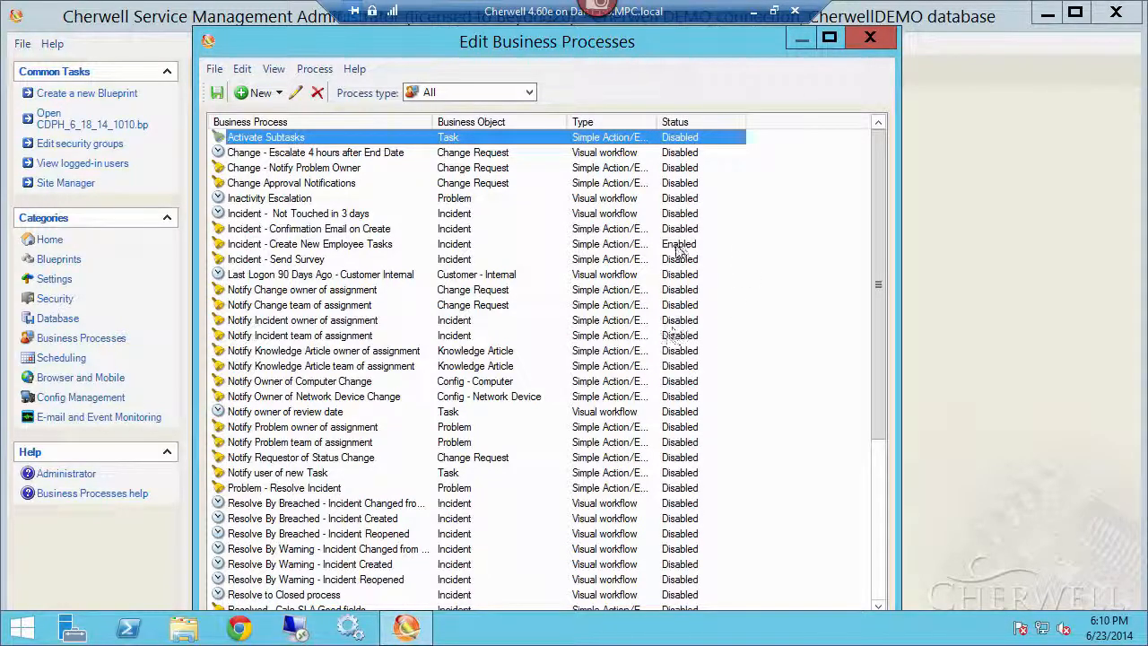
- Widen the Type column of the business process list and sort the processes by Business Object in ascending order
left_click(324, 248)
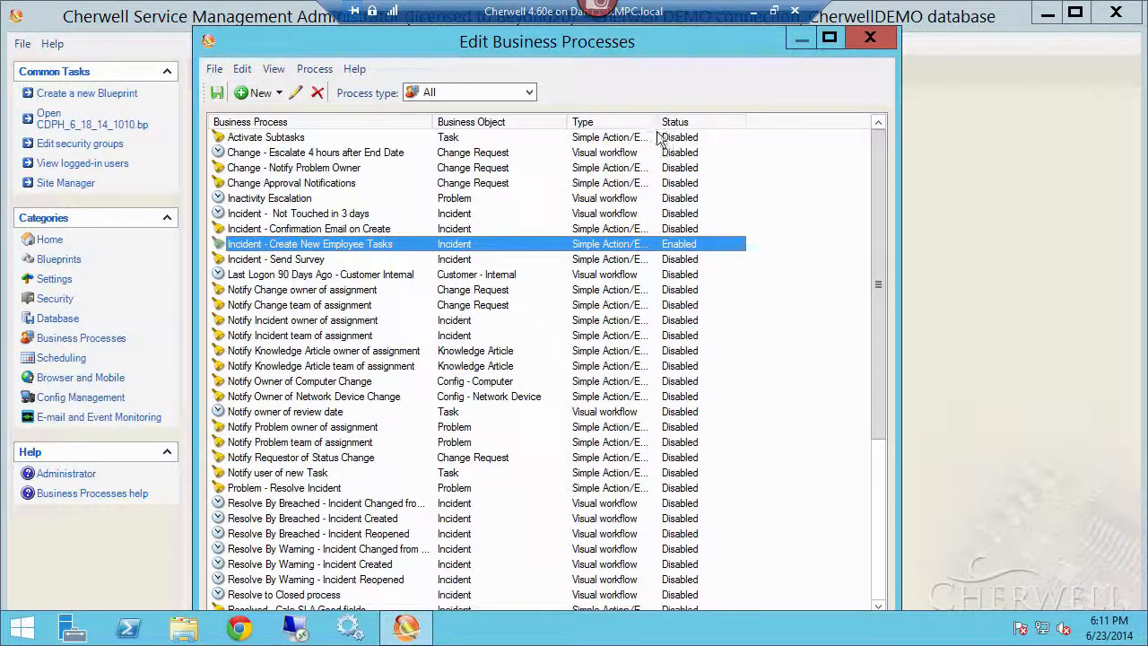
left_click_drag(658, 122, 676, 122)
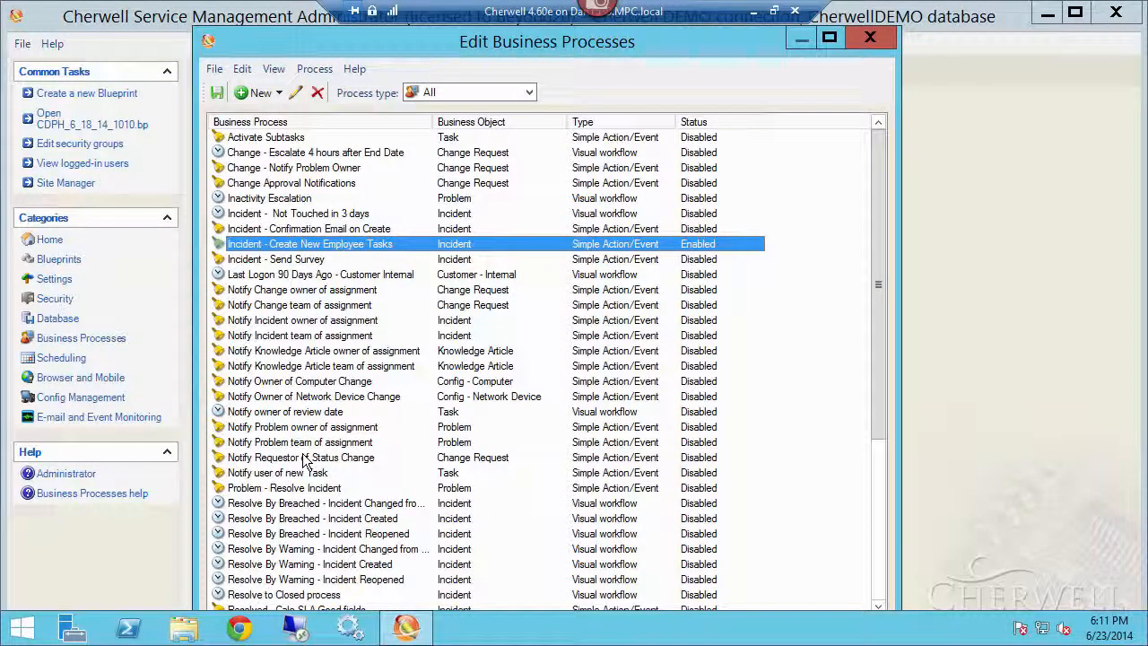
left_click(492, 125)
left_click(619, 123)
left_click(524, 125)
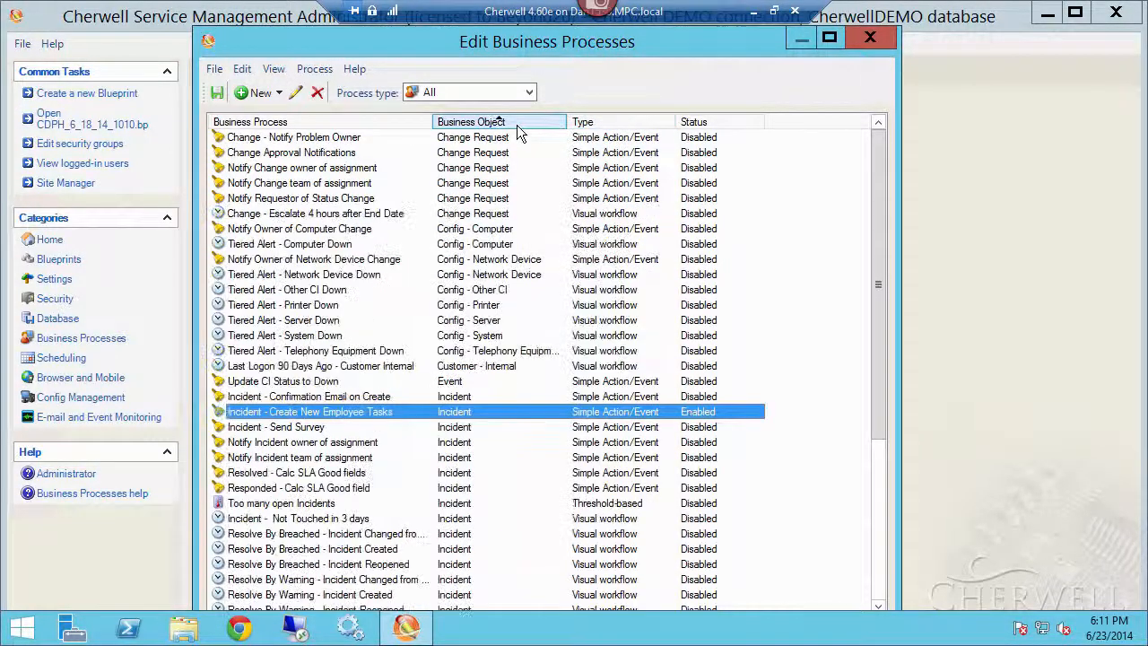
left_click(484, 123)
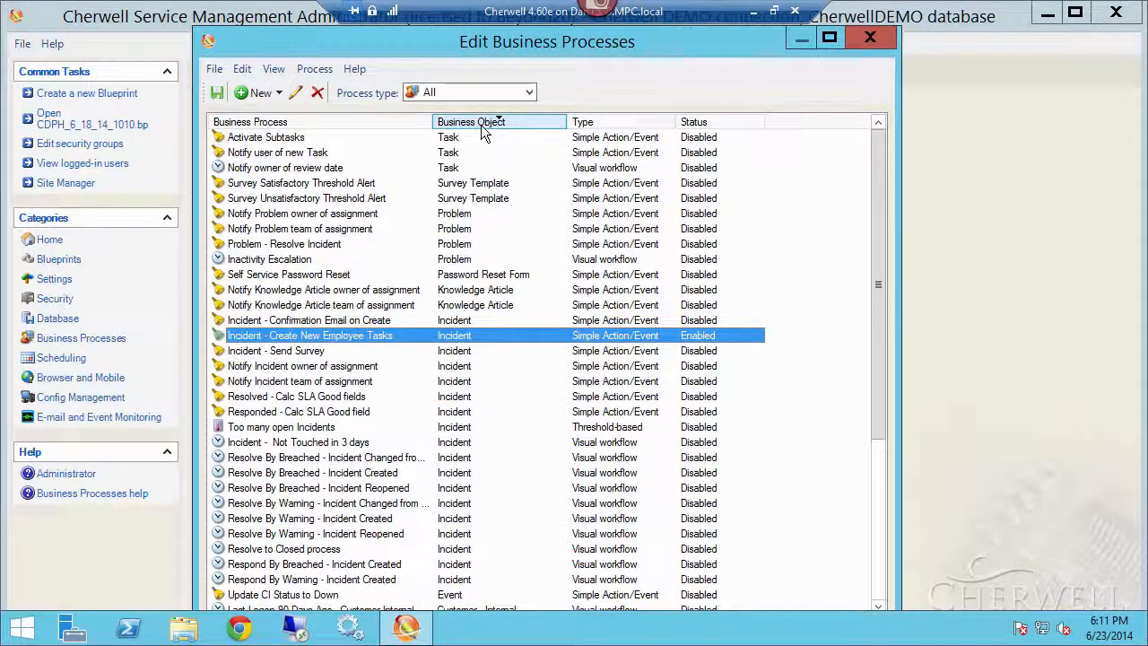
left_click(484, 126)
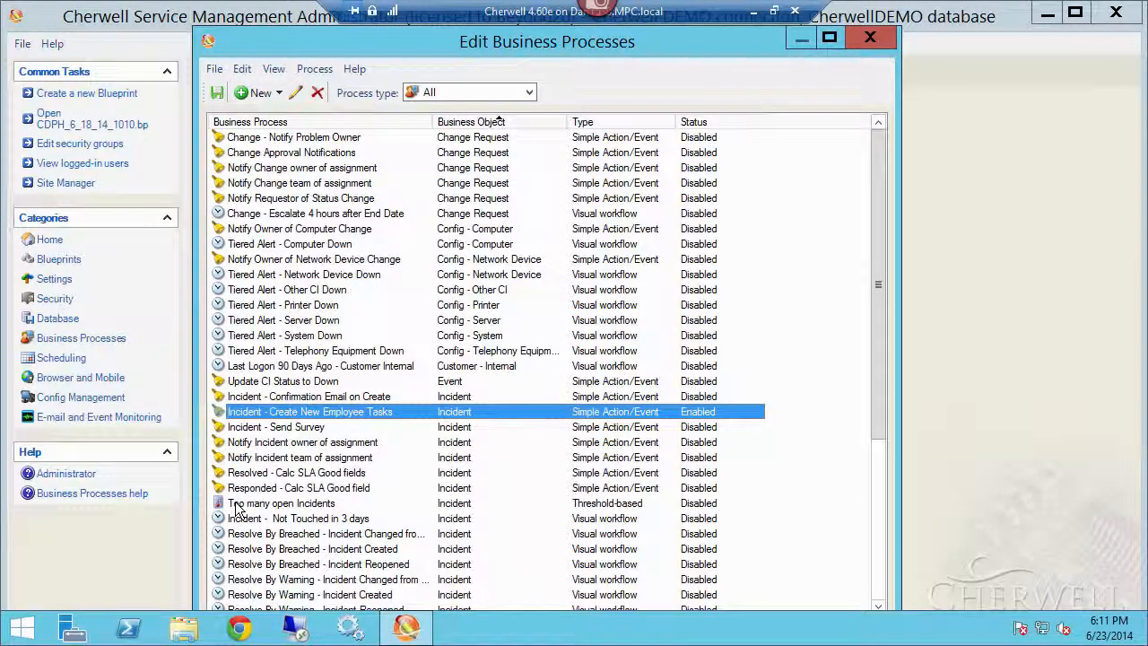
- Start a new visual workflow process and name it Time Based Test
left_click(279, 93)
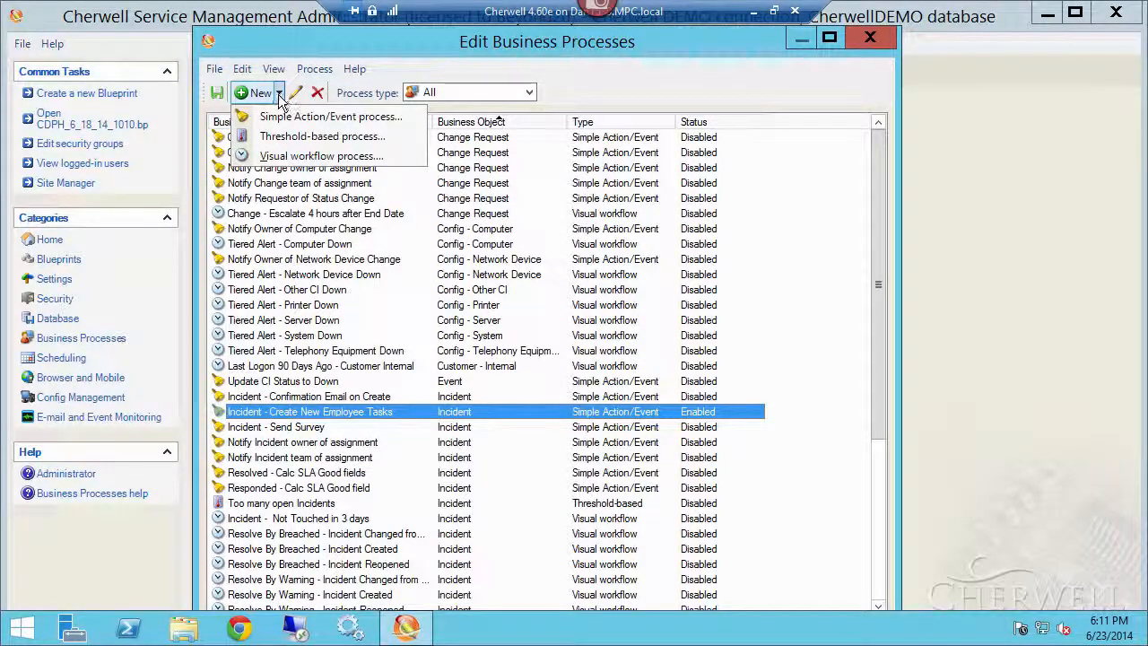
left_click(296, 158)
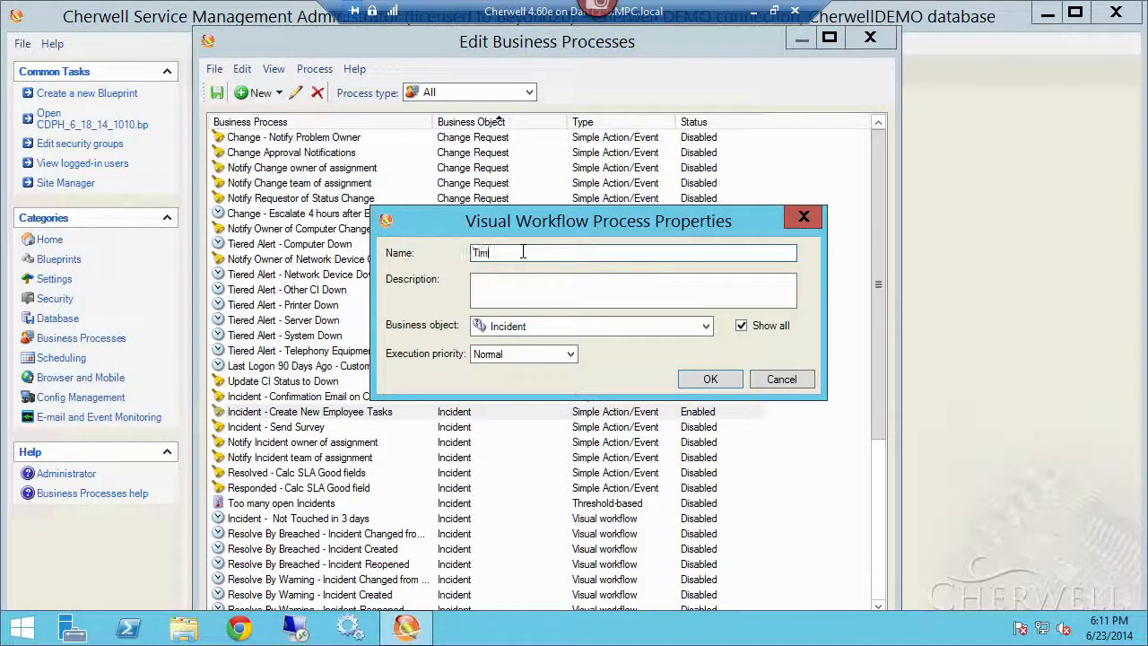
type("Time Based Test")
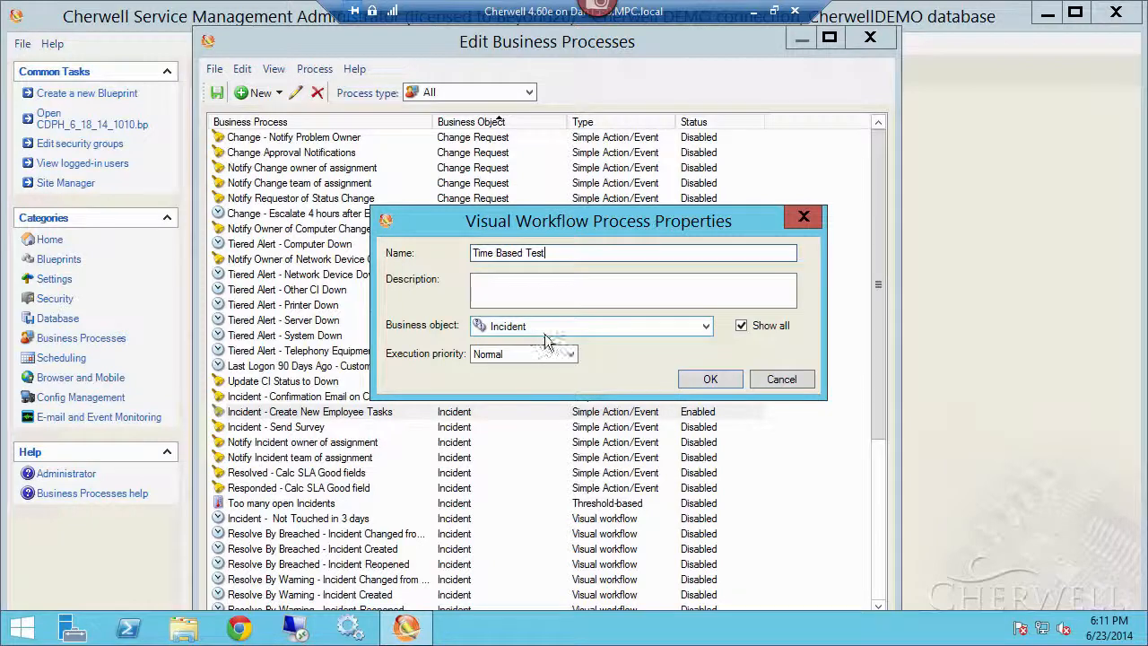
- Browse the available business objects, turn off Show all, and accept the process properties with Incident as the business object
left_click(707, 328)
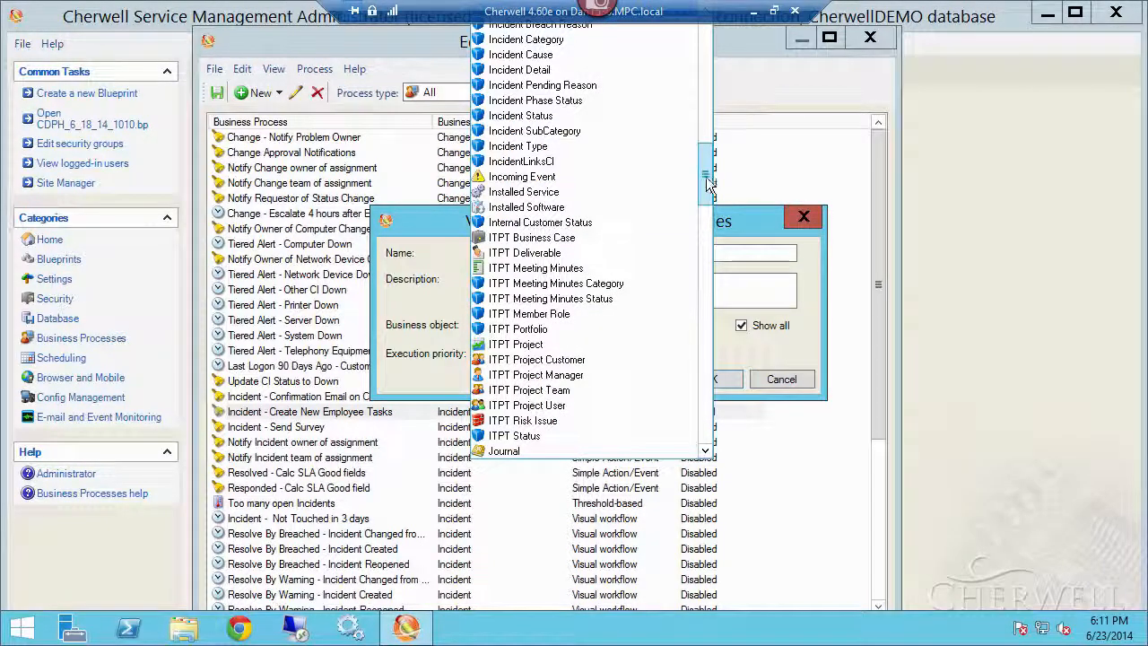
left_click_drag(706, 184, 707, 341)
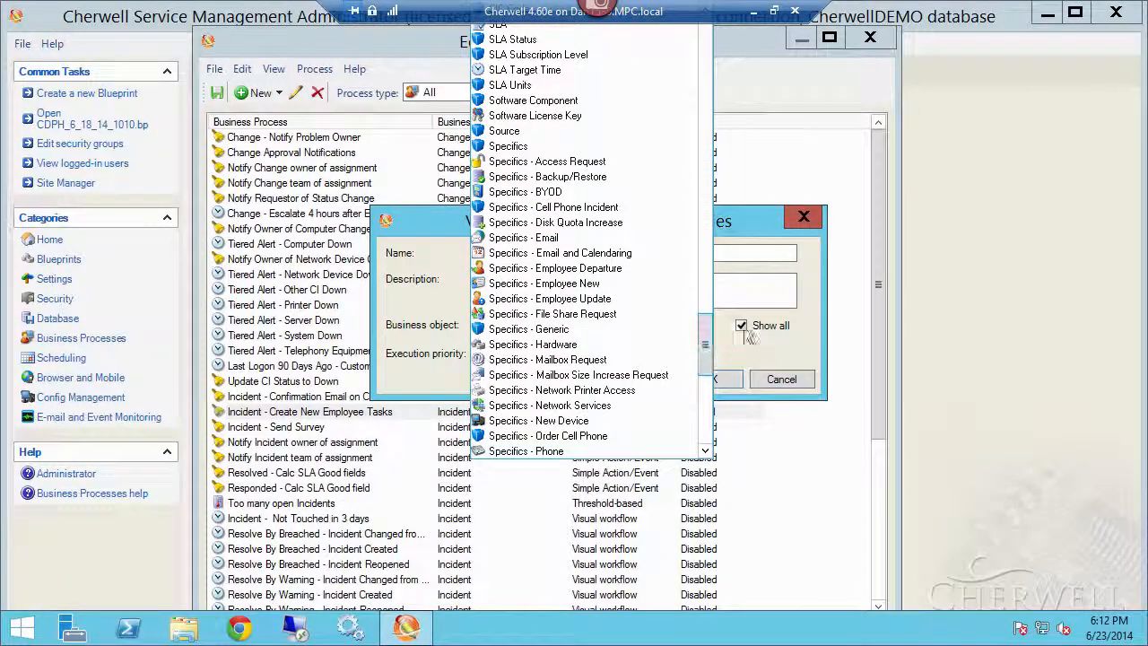
left_click(742, 328)
left_click(740, 328)
left_click(706, 330)
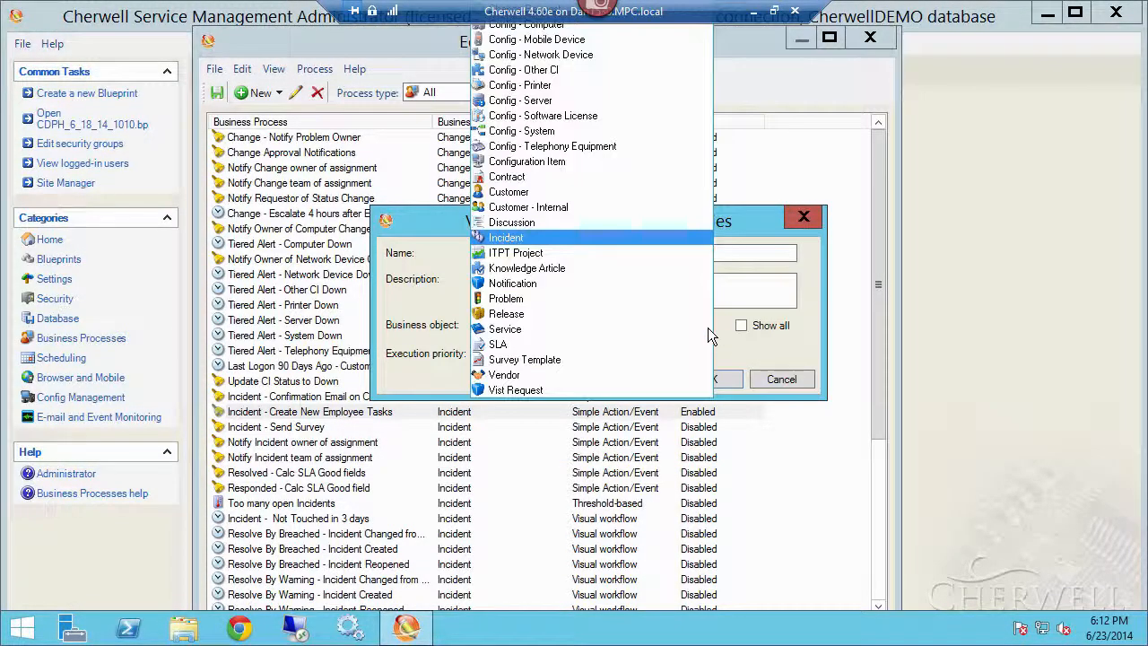
left_click(750, 331)
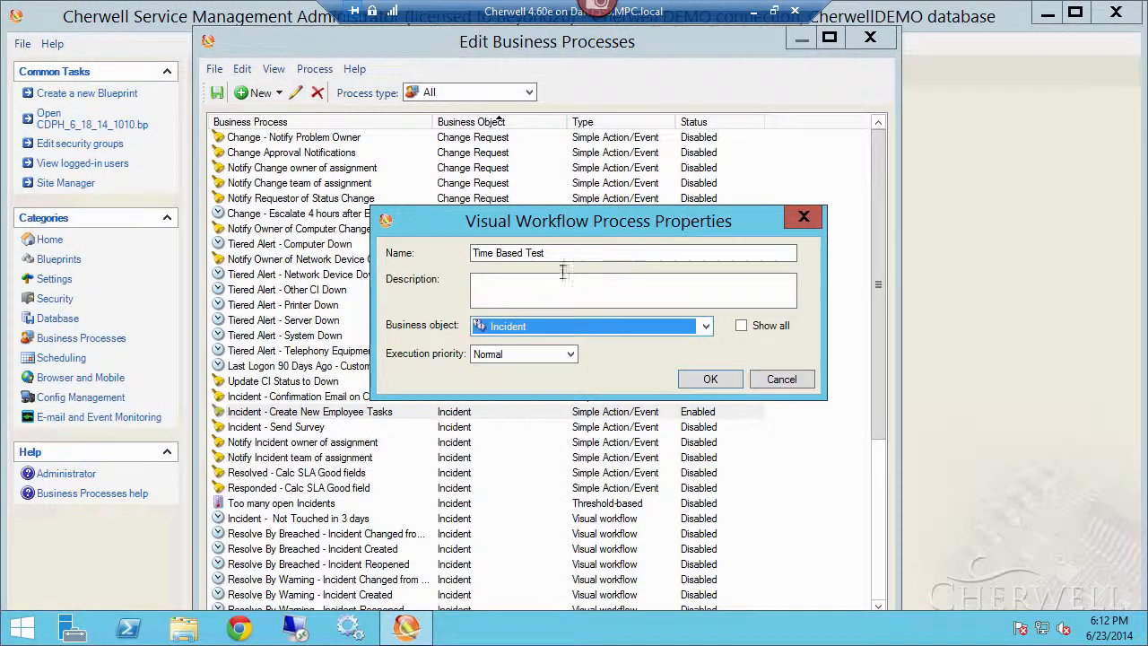
left_click_drag(584, 222, 551, 164)
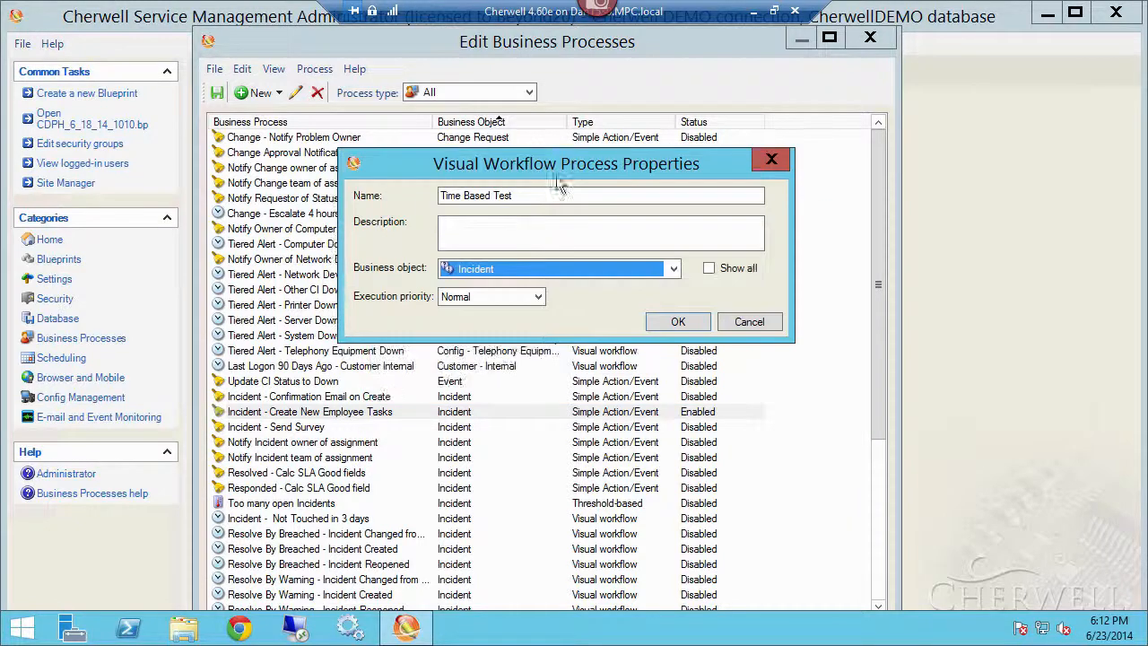
left_click(673, 322)
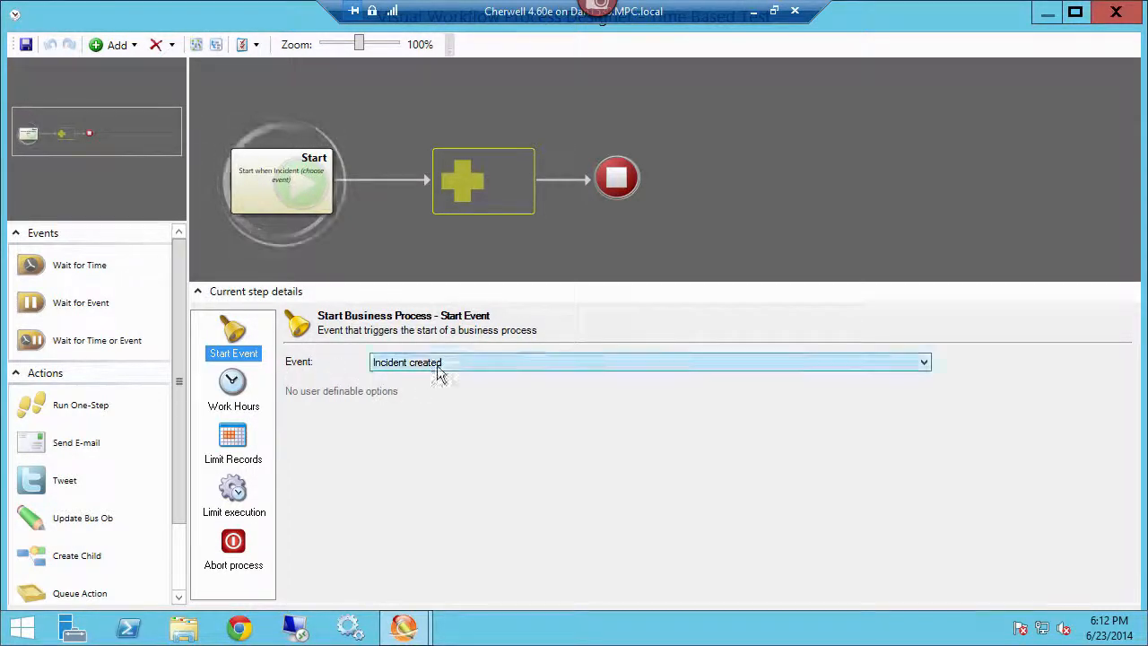
- Try Related child event as the workflow's start event and view the relationships available for it
left_click(925, 363)
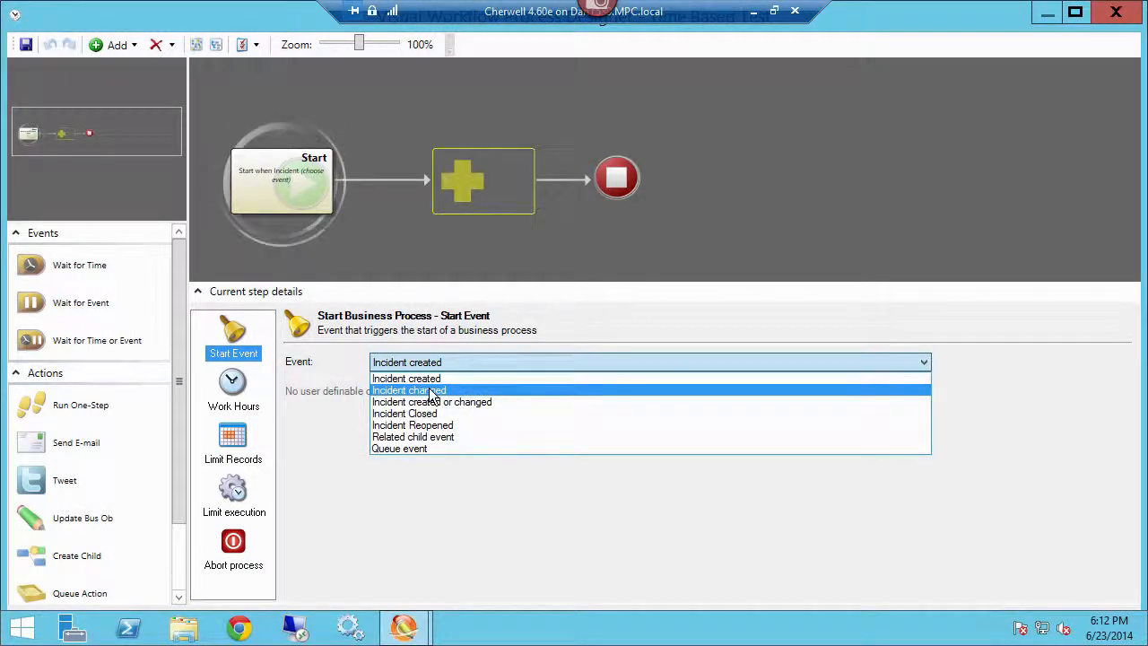
left_click(409, 438)
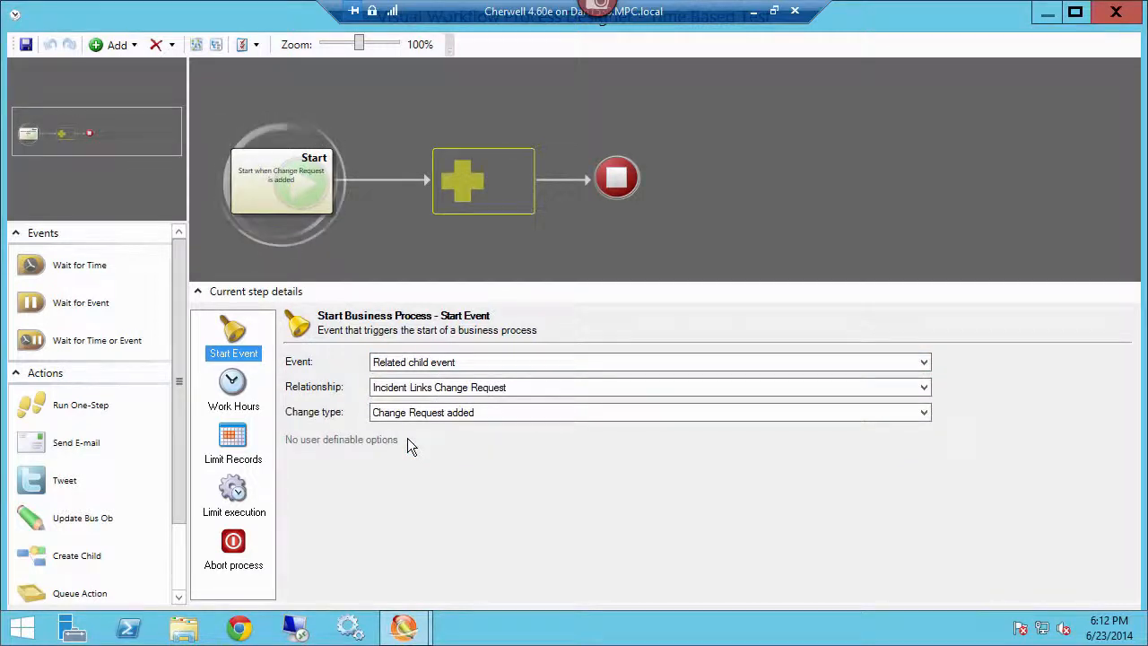
left_click(924, 390)
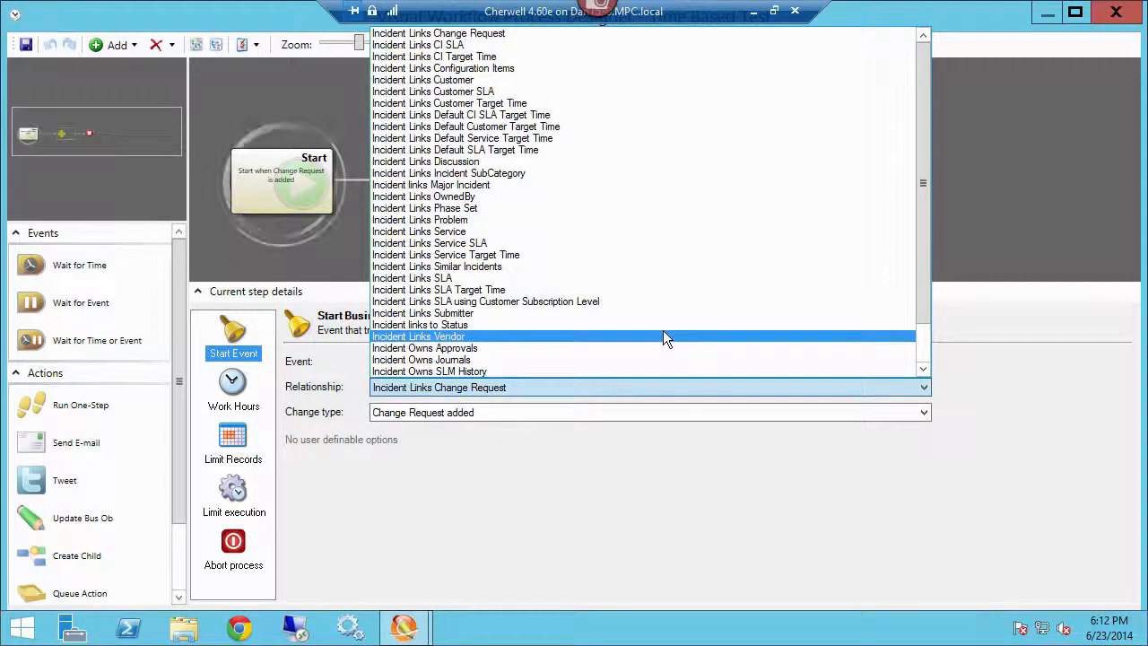
left_click(1025, 397)
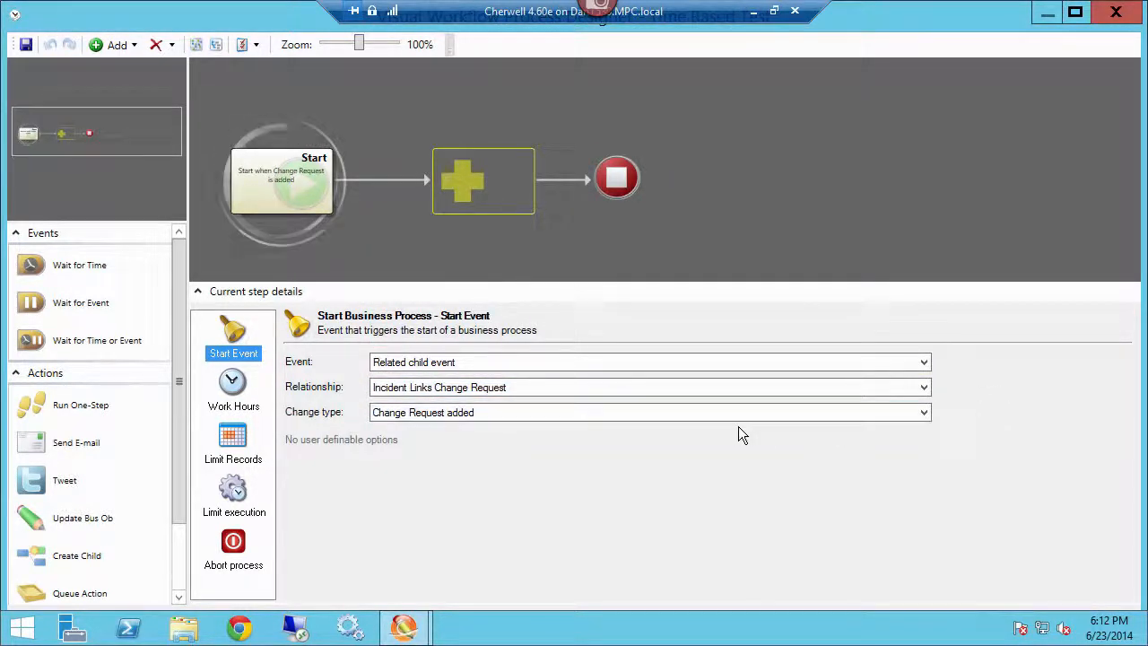
- Set the workflow's start event to Incident created
left_click(469, 361)
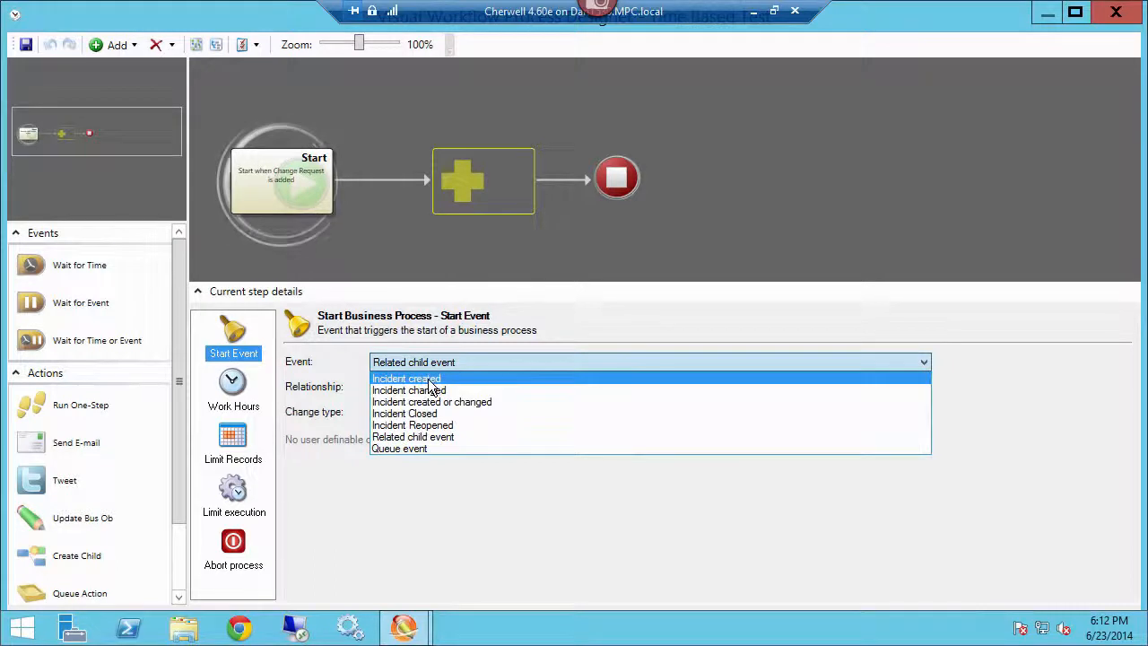
left_click(429, 378)
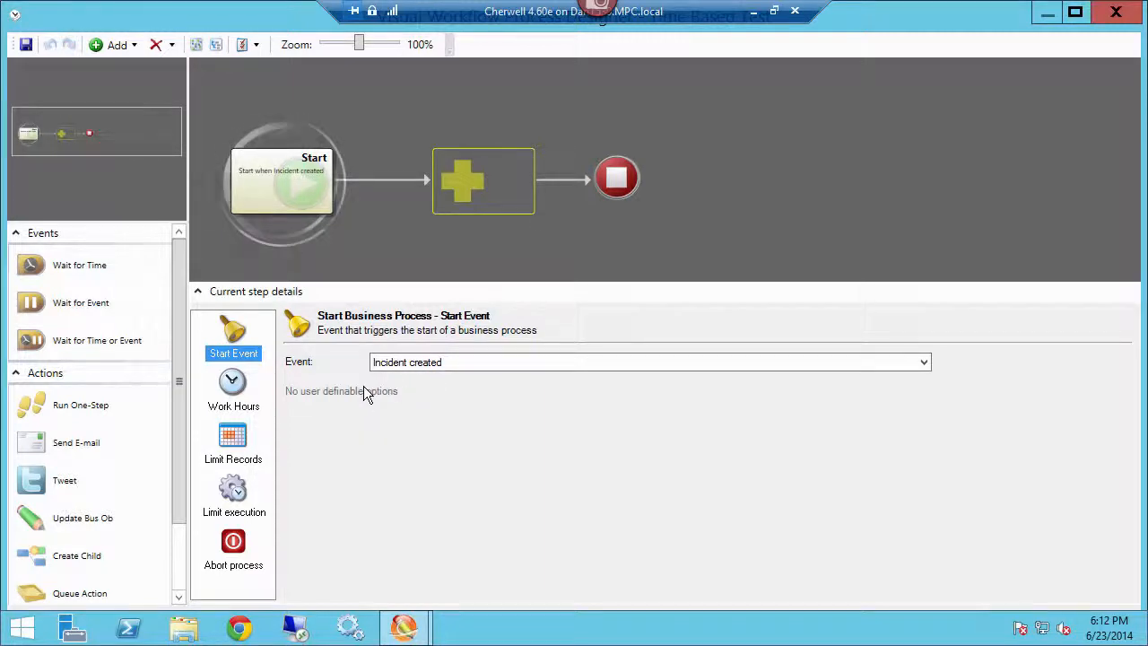
- Try SLA-based hours and the global 8 to 5 Monday thru Friday schedule as work hours, and return the setting to 24 x 7
left_click(232, 393)
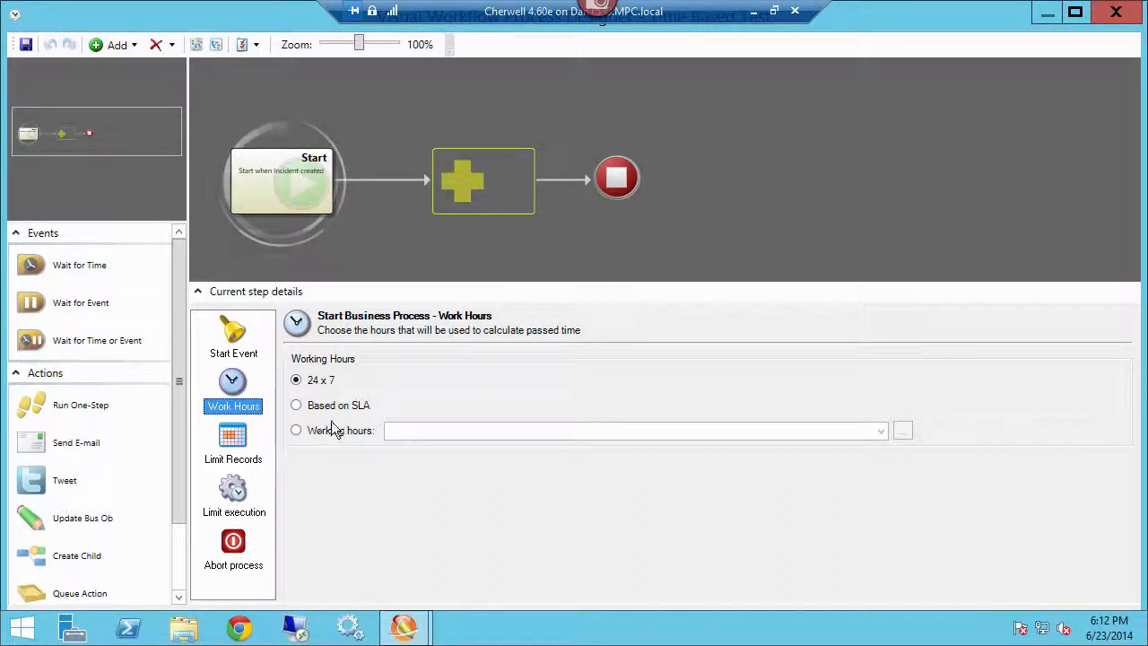
left_click(297, 406)
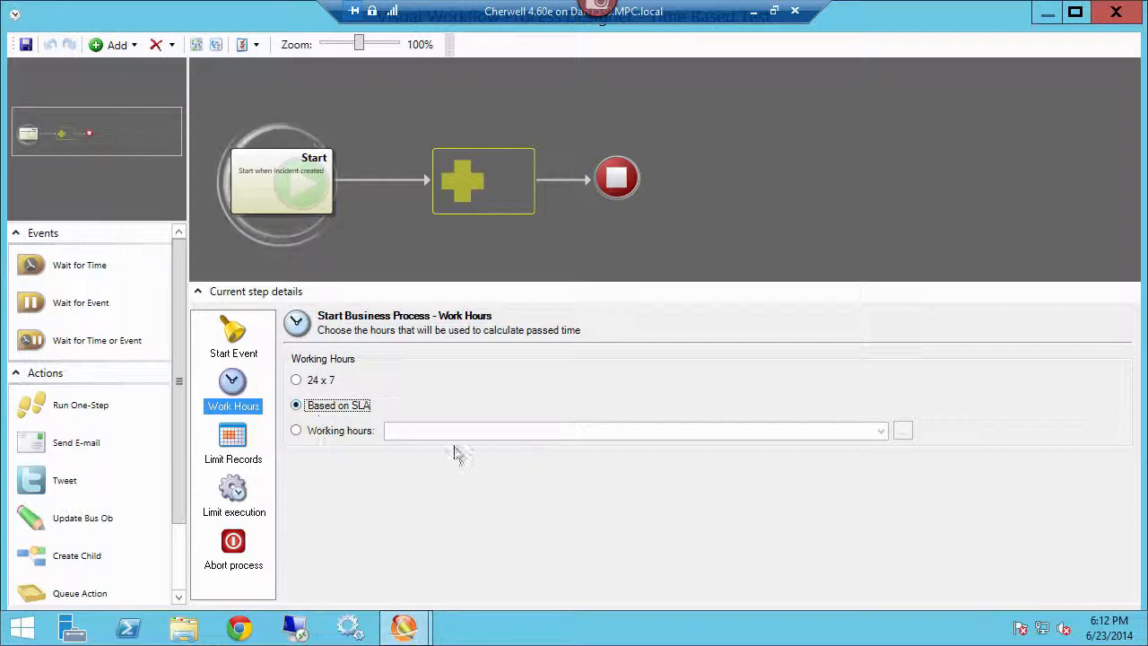
left_click(328, 432)
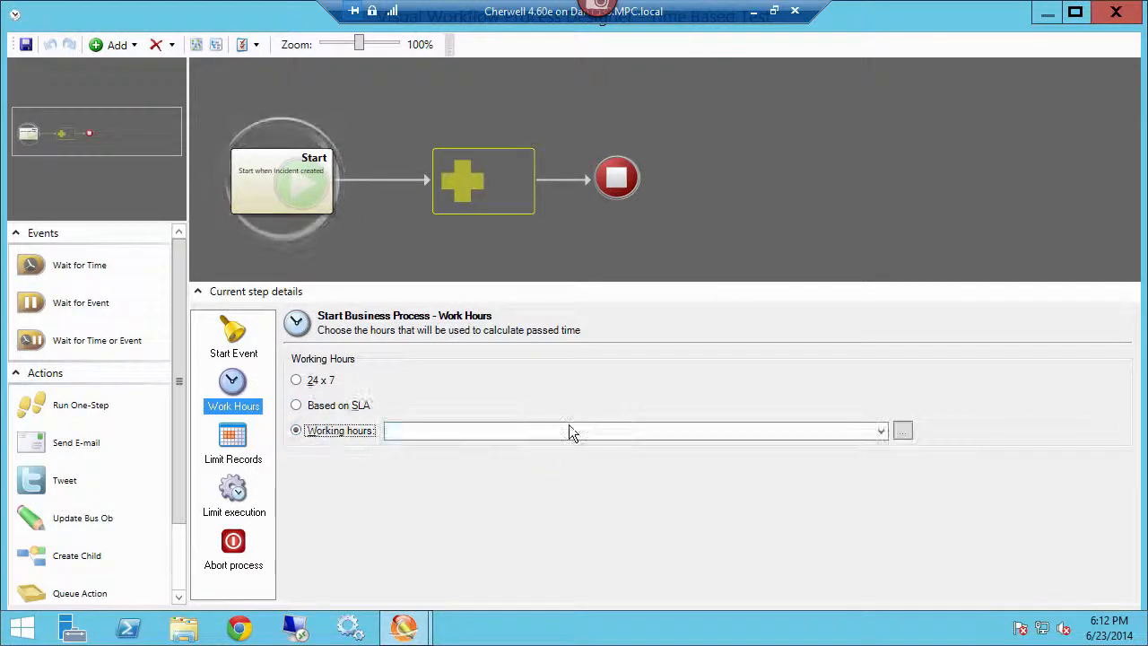
left_click(904, 431)
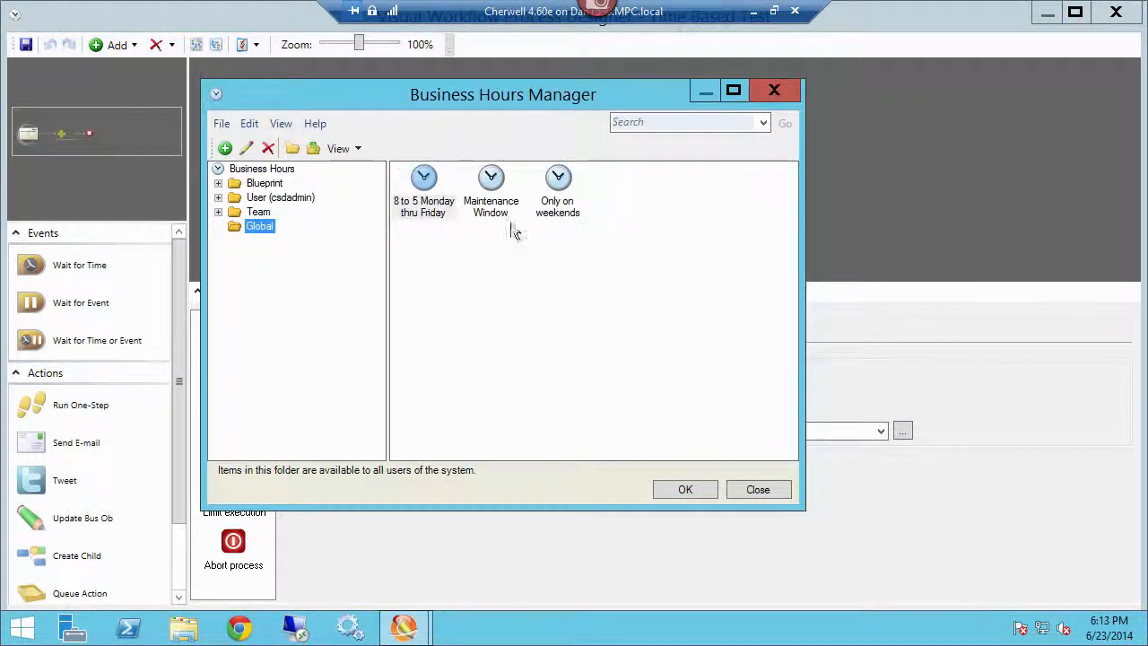
left_click(425, 184)
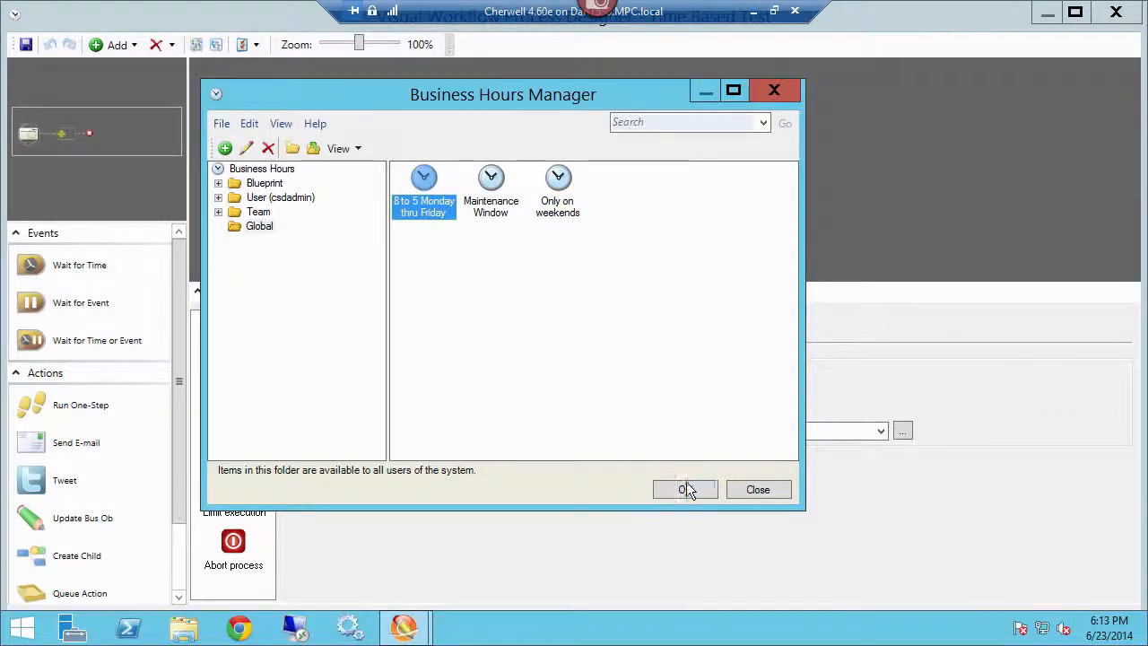
left_click(686, 488)
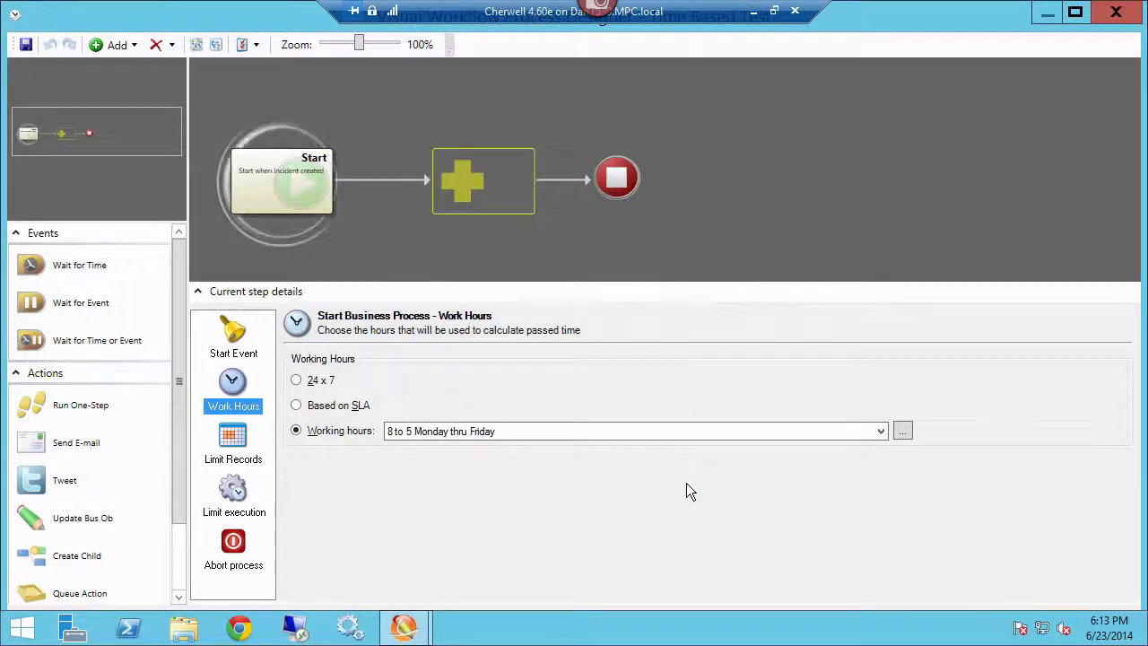
left_click(297, 381)
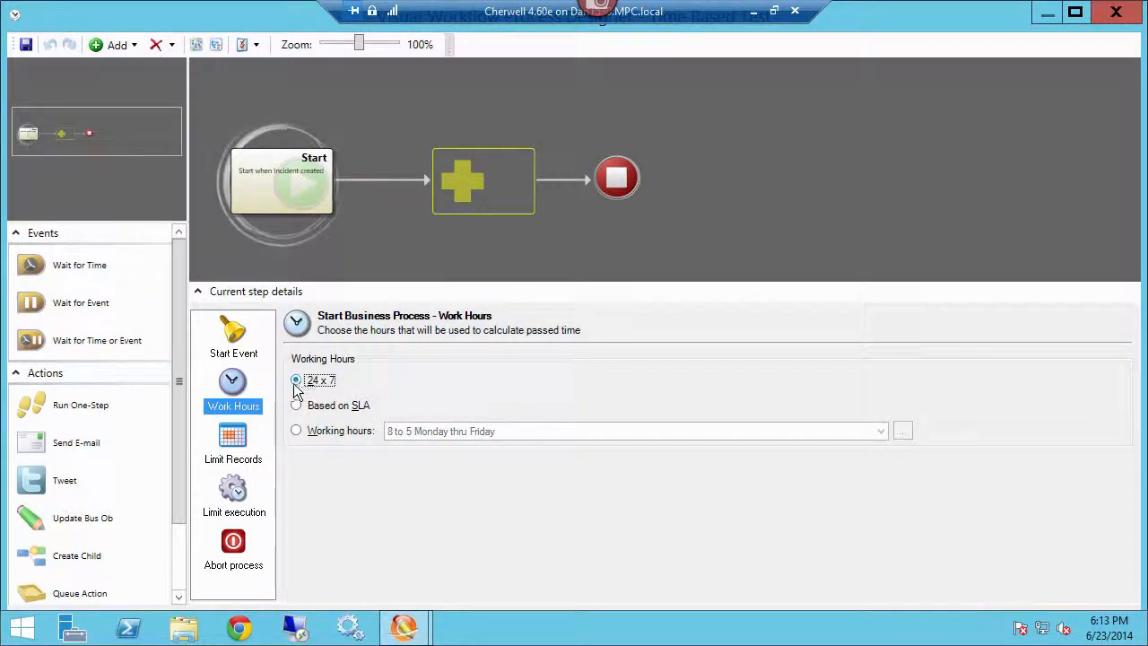
- Review the record and execution limits, set the process to abort on Incident Closed, and return to the start event settings
left_click(238, 438)
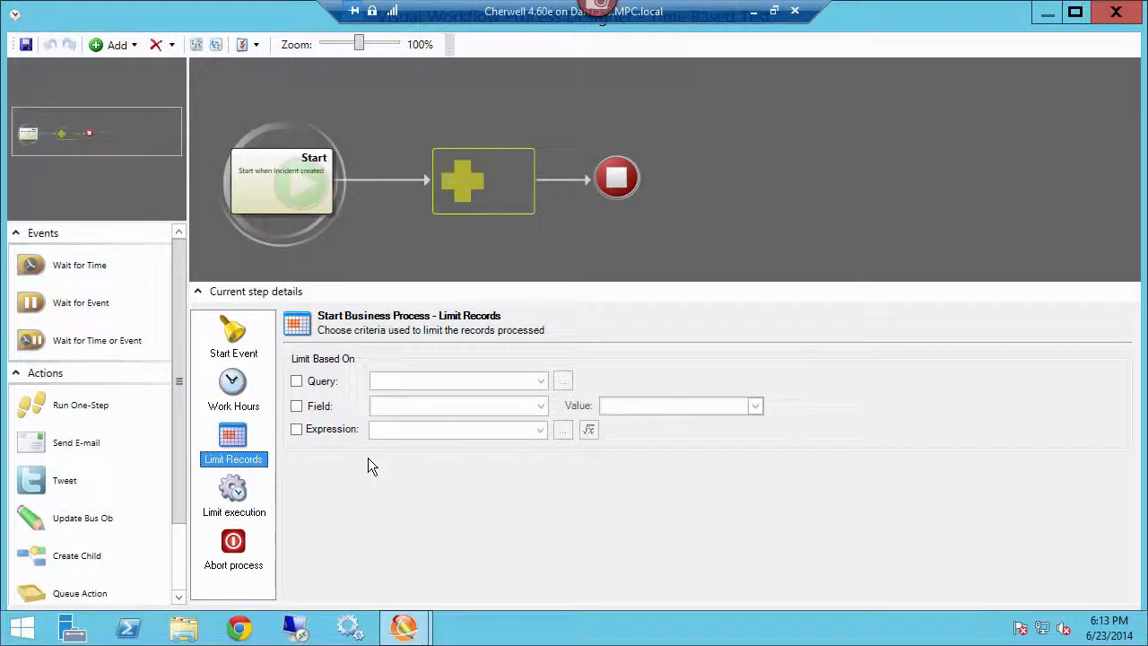
left_click(220, 500)
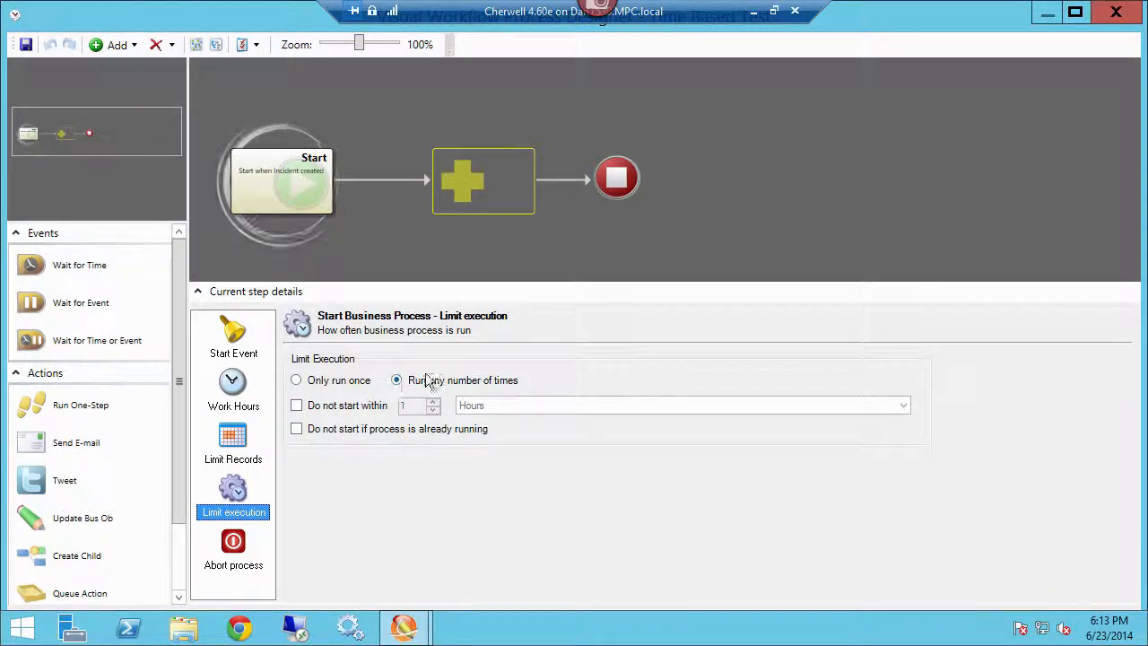
left_click(232, 561)
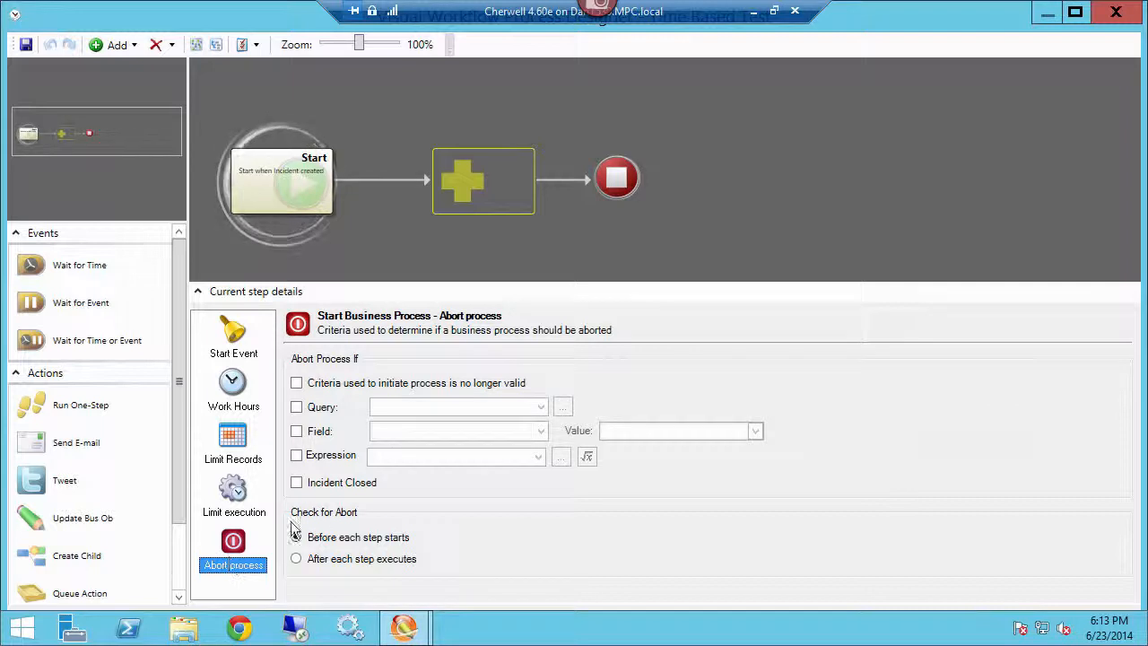
left_click(296, 484)
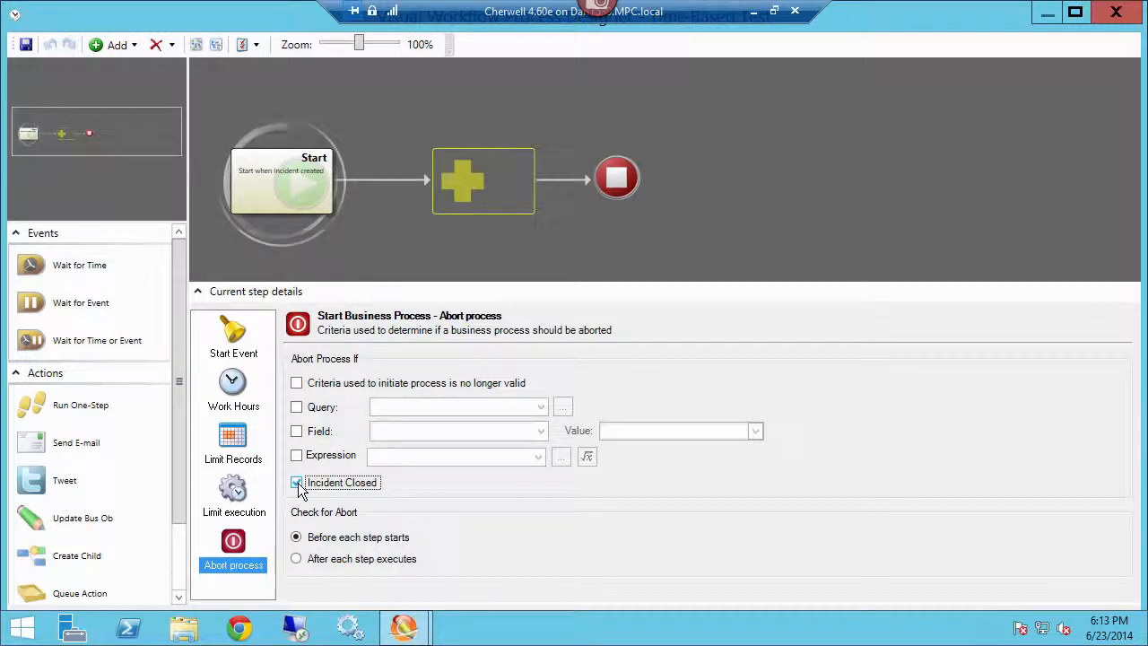
left_click(235, 345)
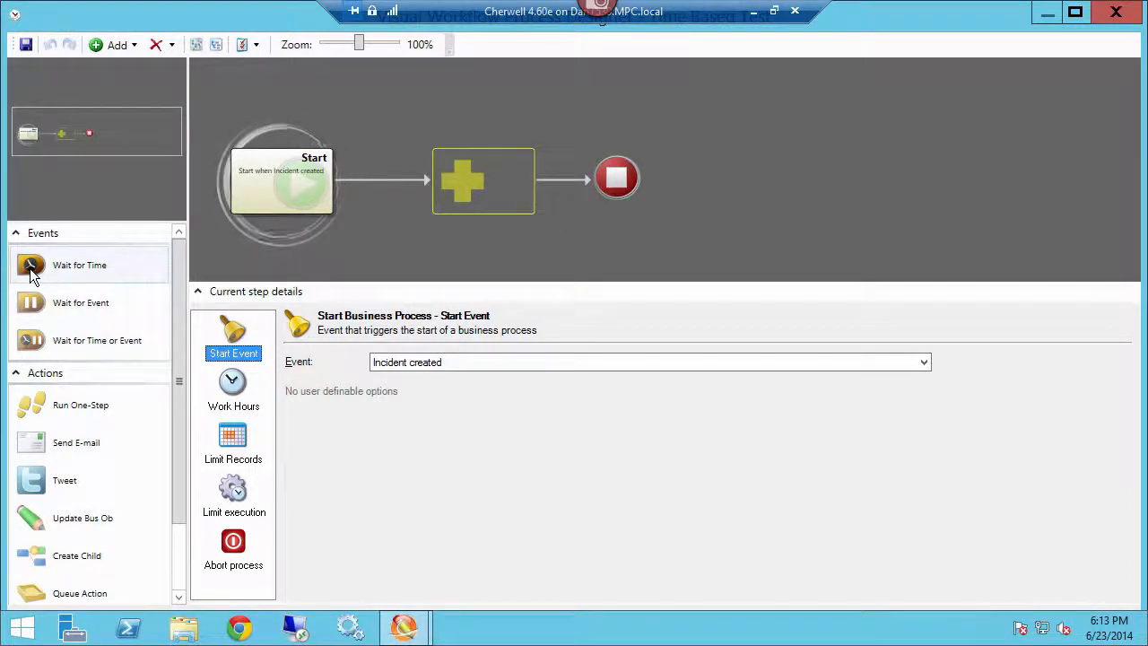
- Add a Wait for Time event after the Start step and a Run One-Step action following it
left_click_drag(30, 272, 404, 184)
left_click_drag(474, 177, 475, 178)
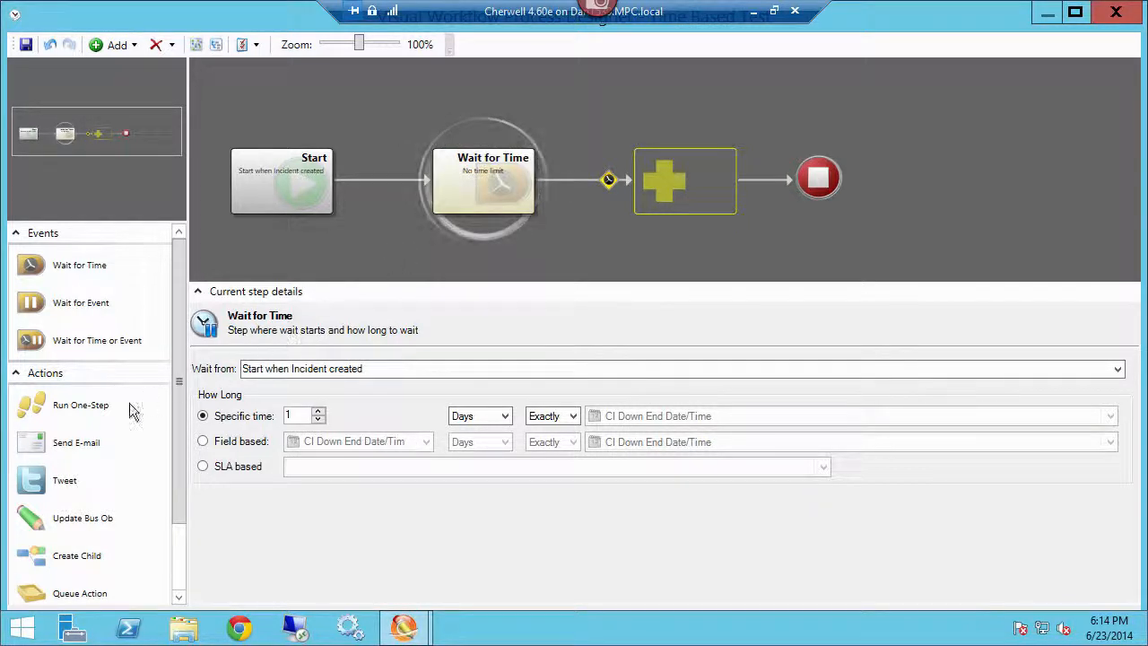
scroll(36, 405, "down", 2)
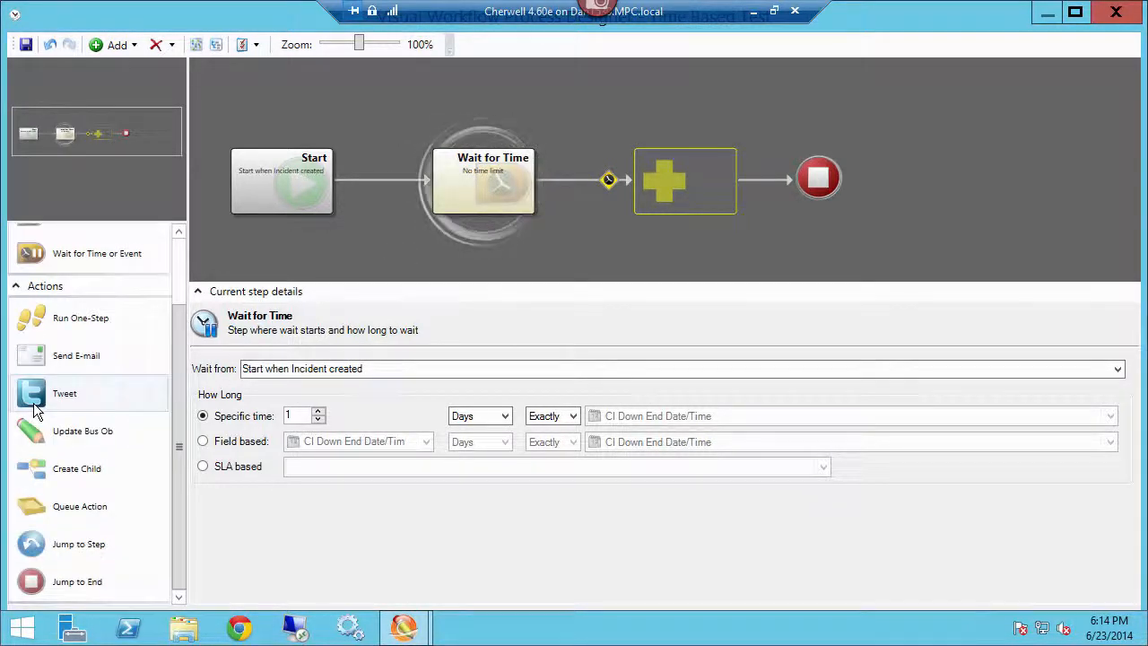
left_click_drag(34, 318, 687, 182)
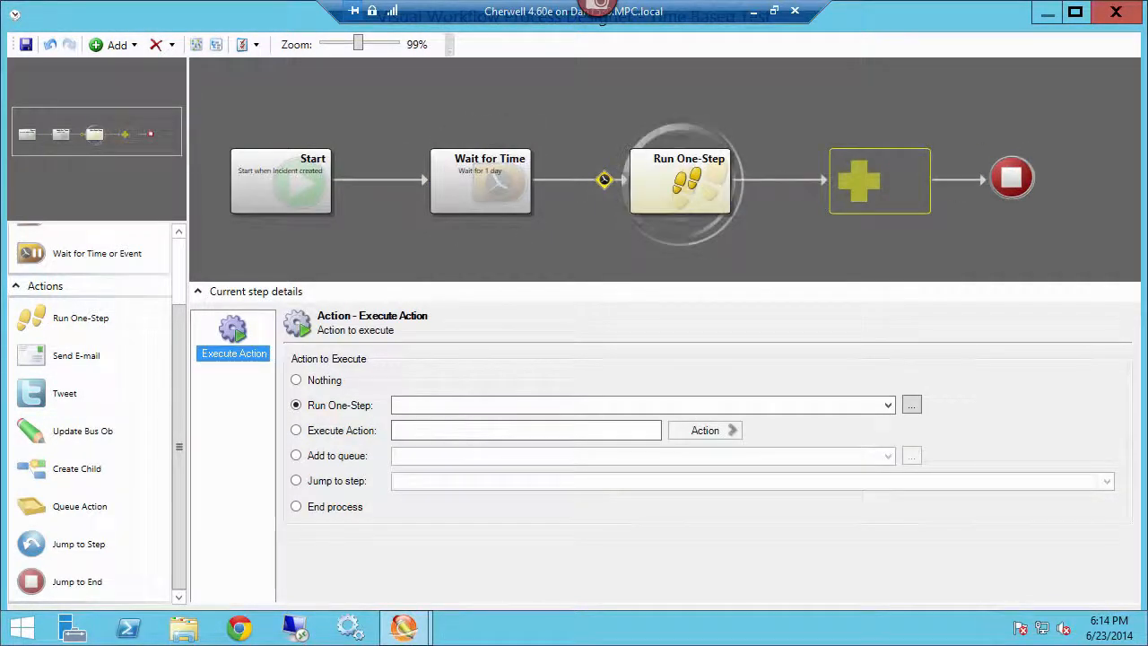
- Review the time units available for the Wait for Time step and try basing its wait on the PendingEndDateTime field
left_click(492, 186)
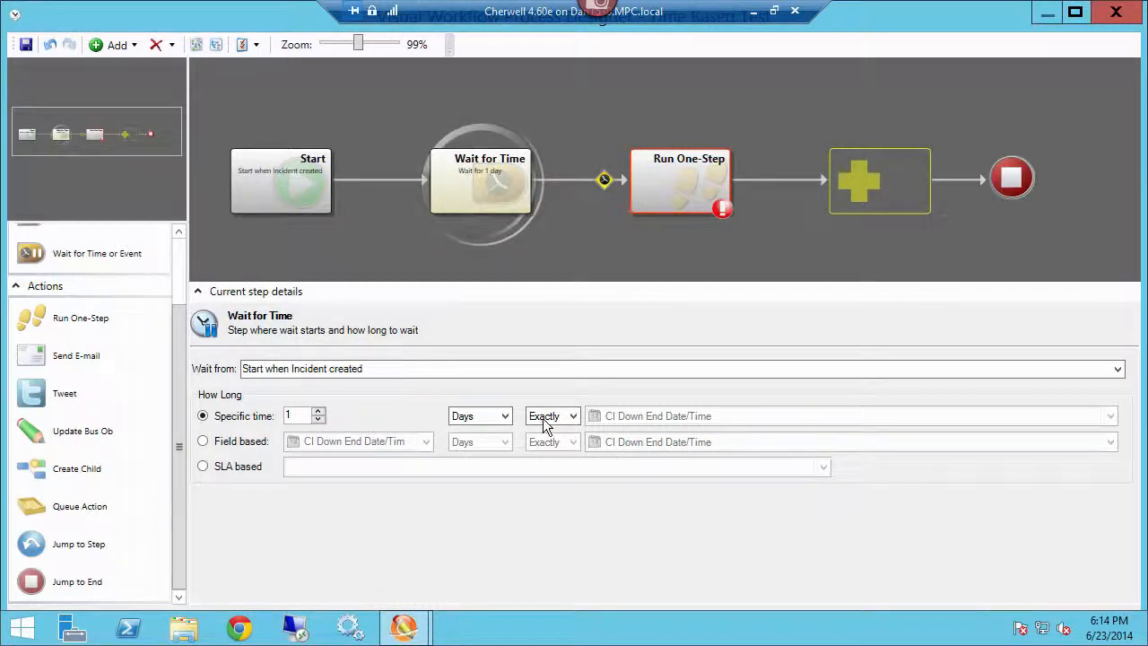
left_click(503, 416)
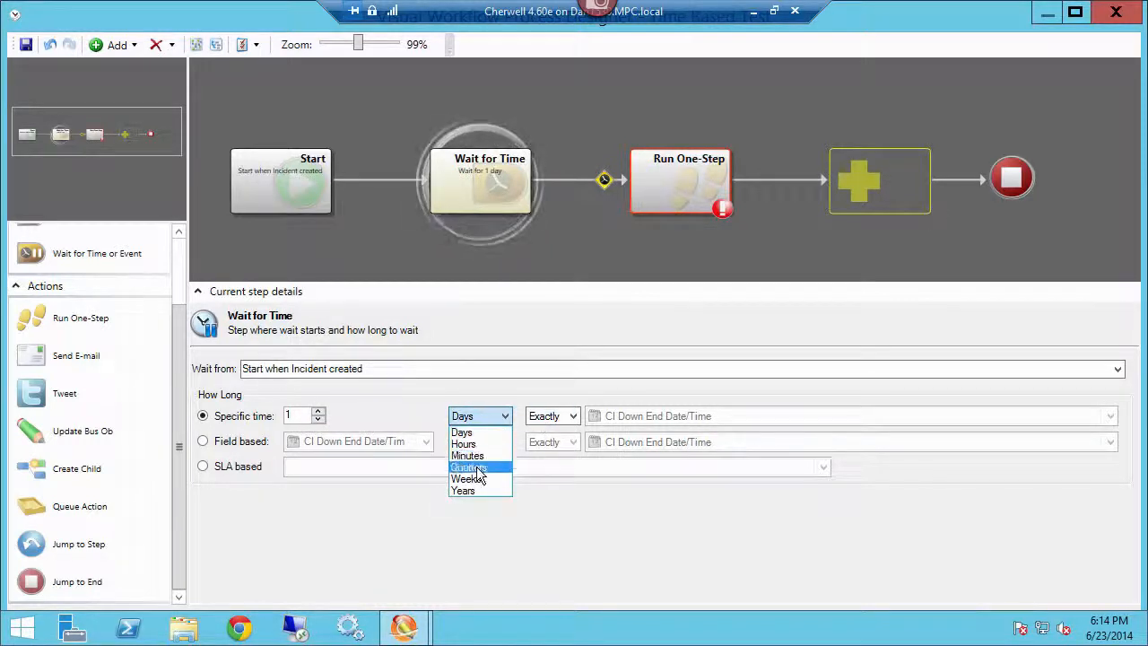
left_click(511, 414)
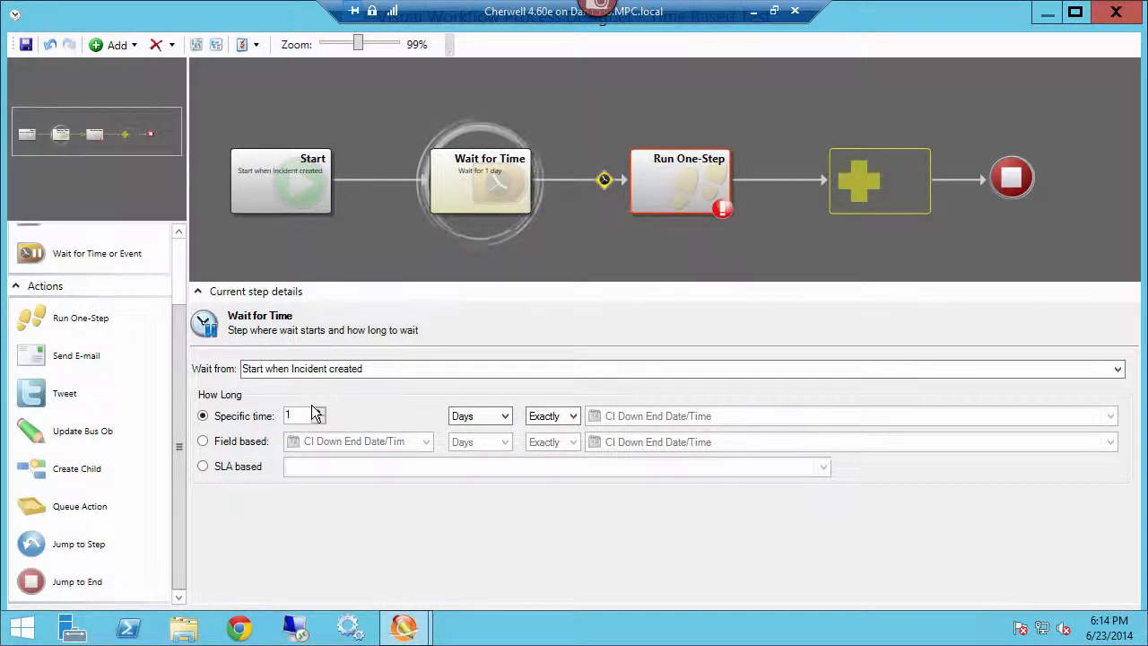
left_click(206, 441)
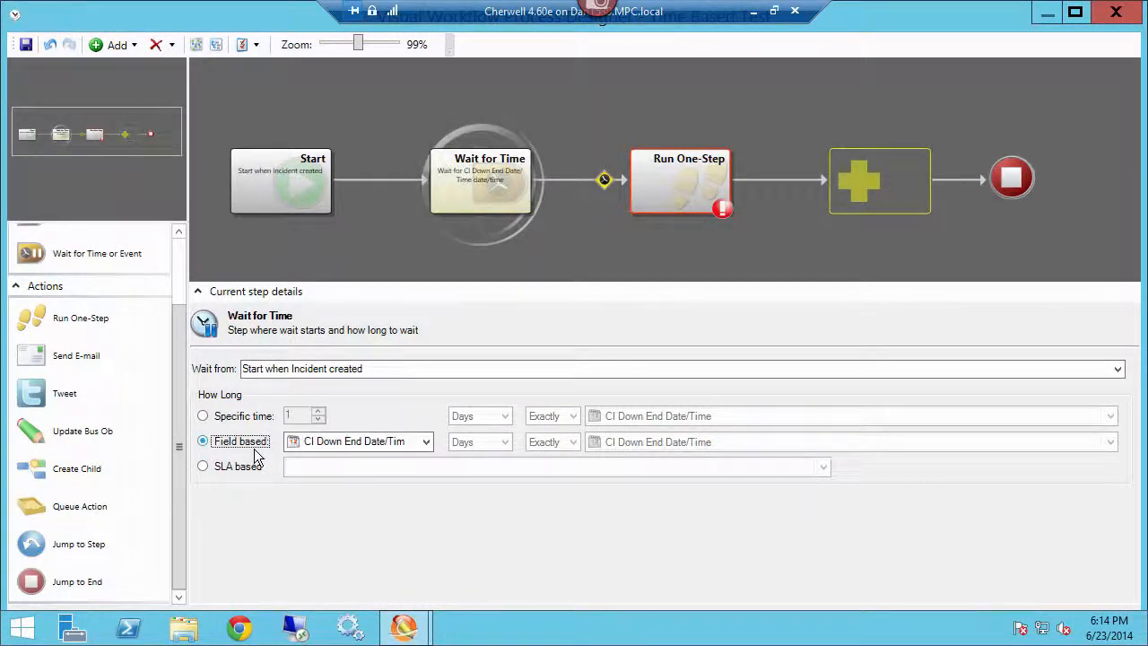
left_click(425, 442)
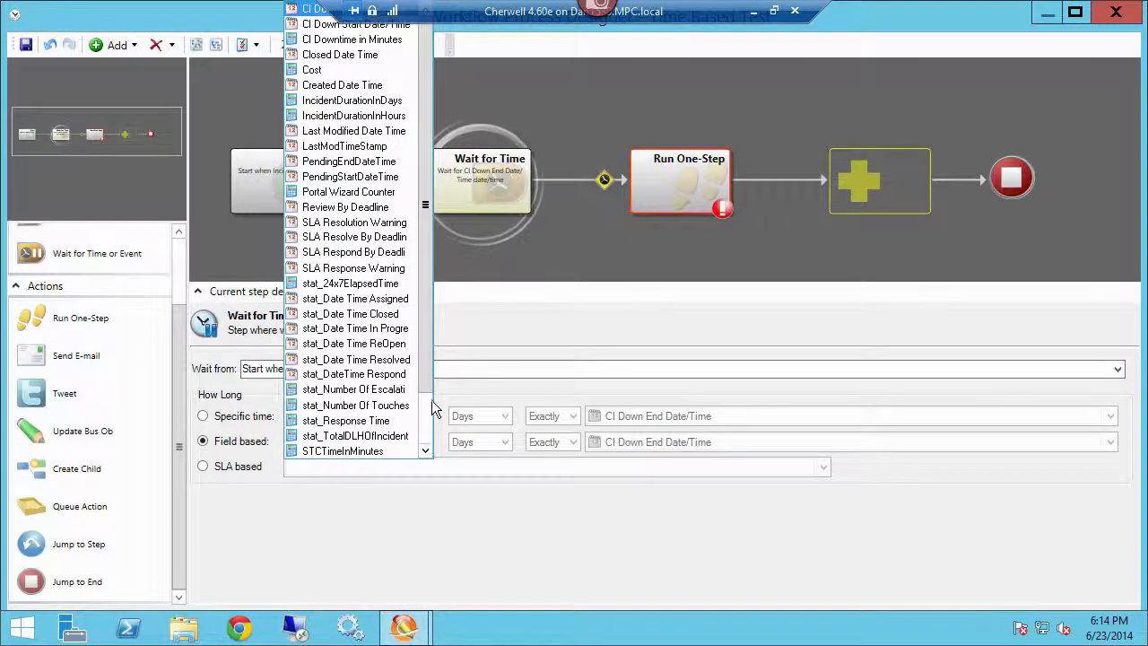
left_click(350, 161)
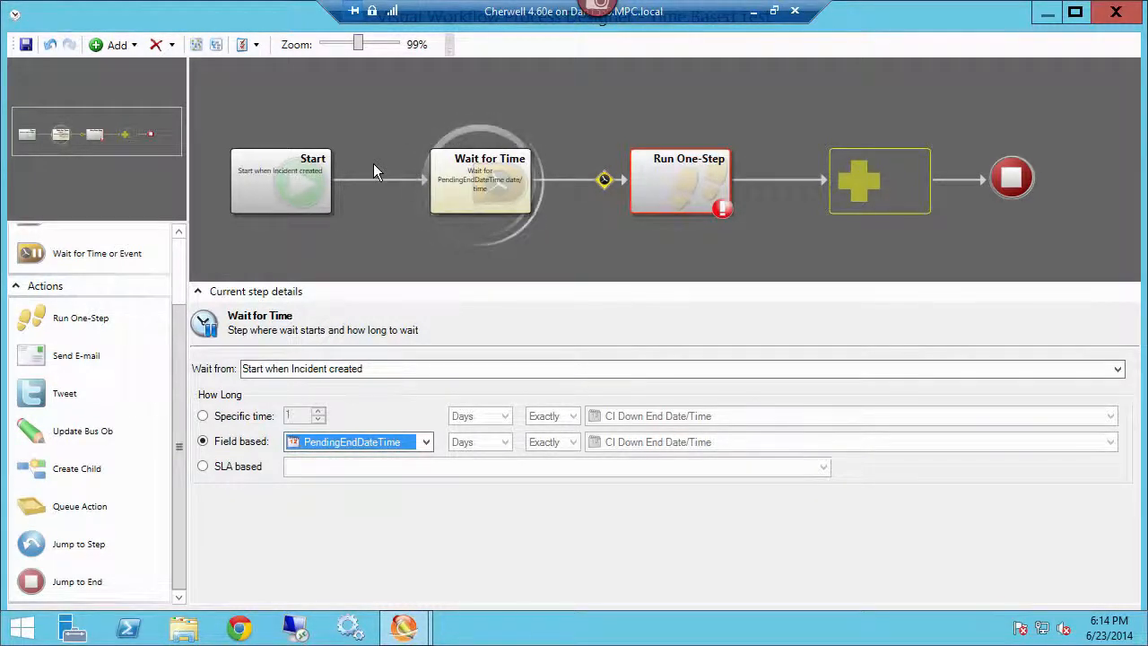
- Set the Wait for Time step to a specific time of 3 days
left_click(203, 417)
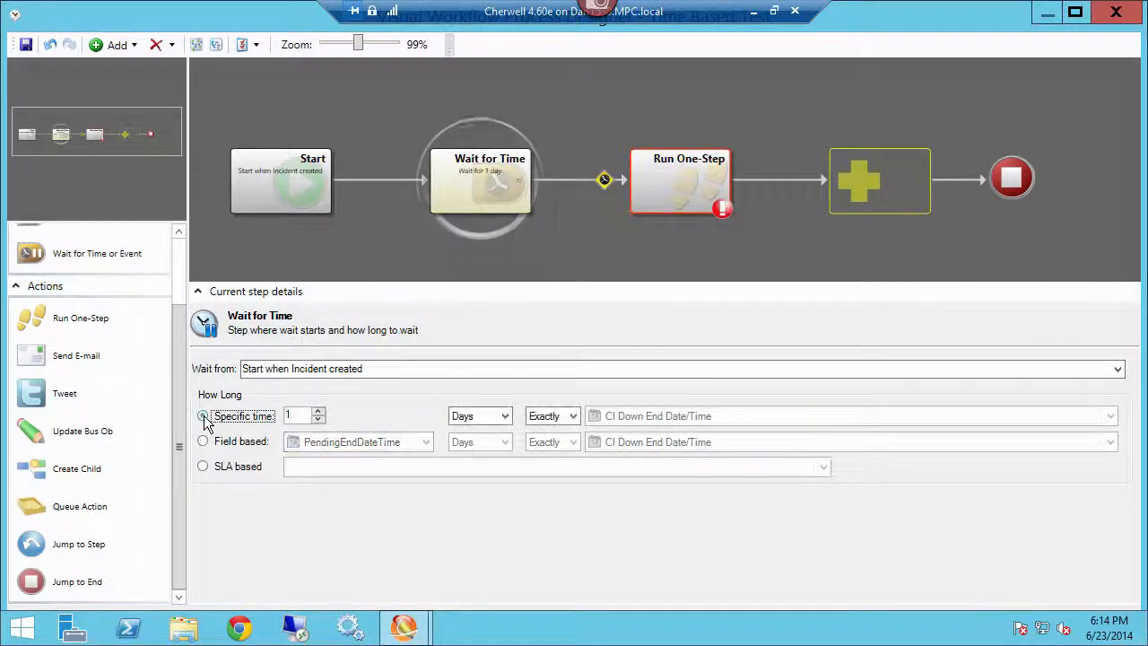
left_click(321, 411)
left_click(322, 411)
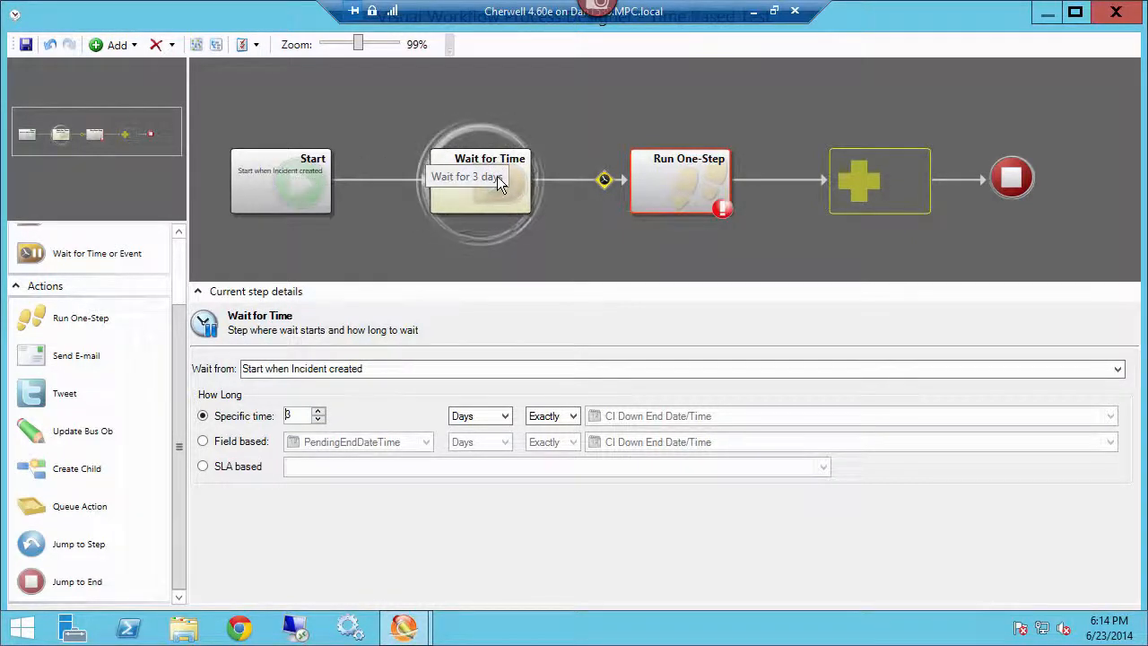
- Try Execute Action for the Run One-Step step, view the available actions, and return the setting to Run One-Step
left_click(691, 193)
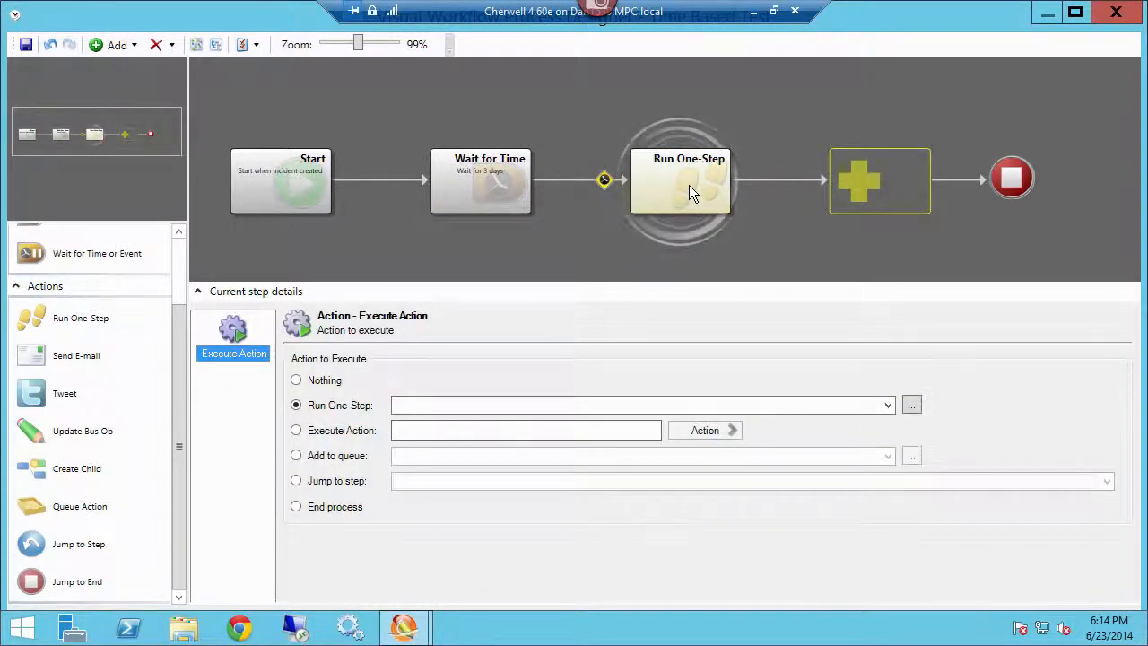
left_click(296, 431)
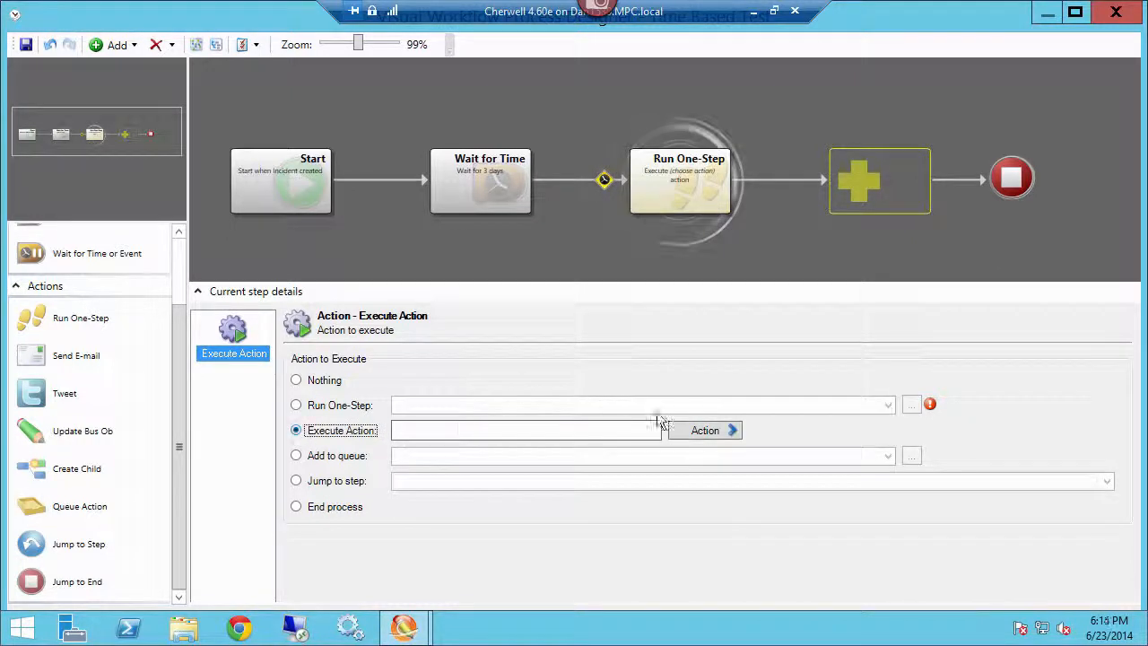
left_click(707, 430)
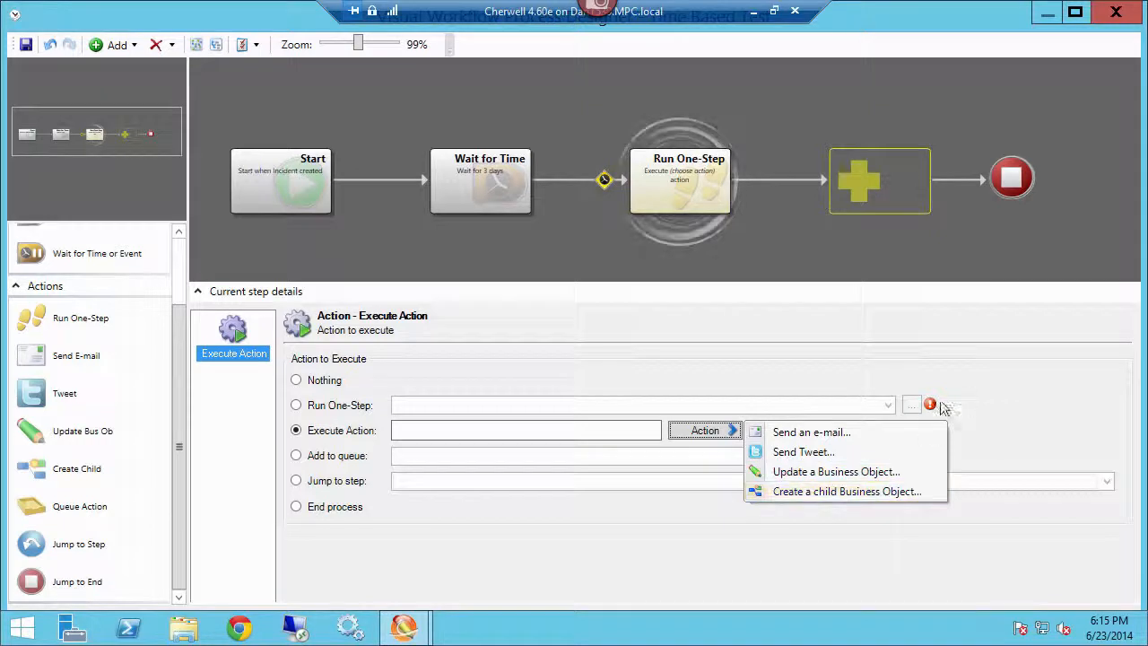
left_click(297, 405)
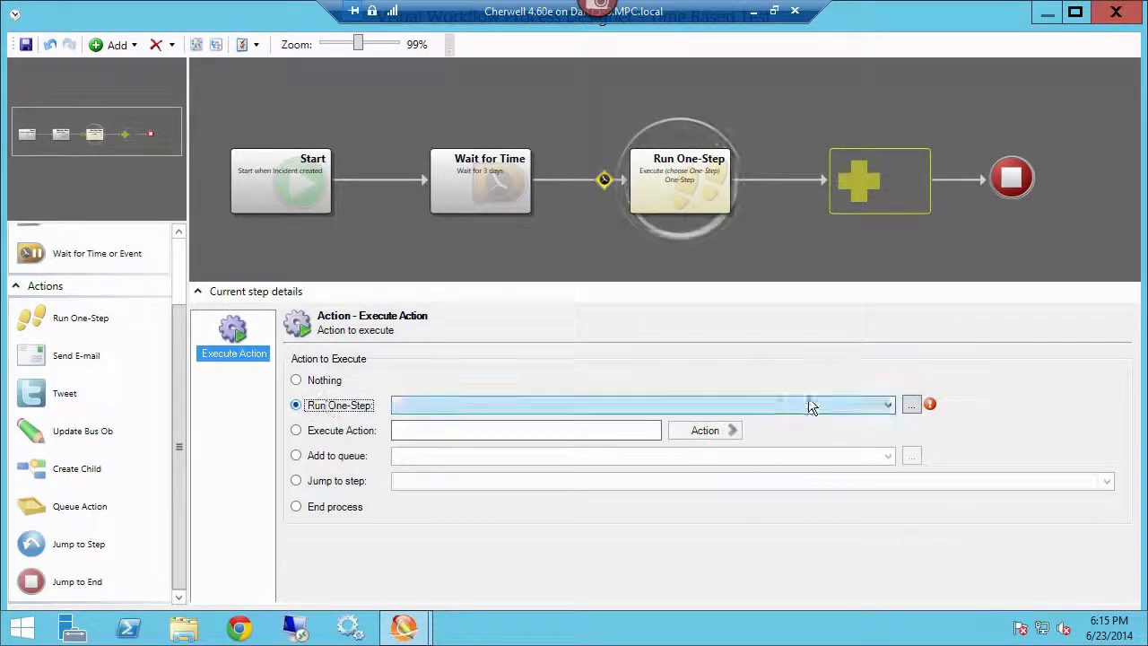
- Assign the Update Incident SLA Resolve Calc field One-Step from the Business intelligence folder to the Run One-Step step
left_click(910, 406)
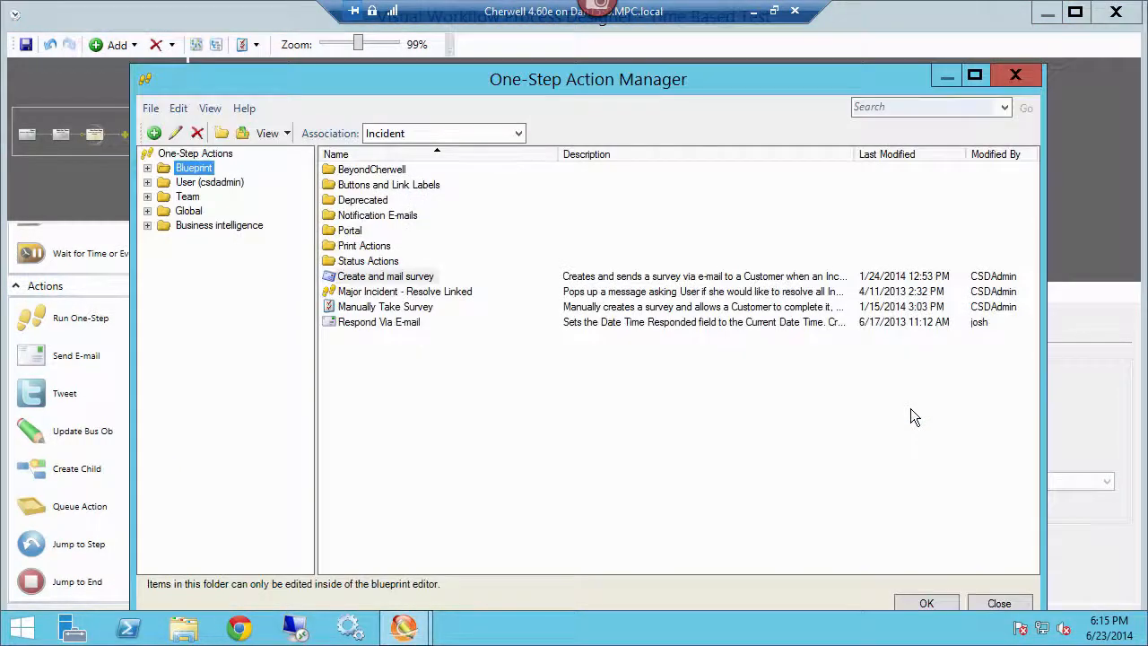
left_click_drag(368, 78, 355, 89)
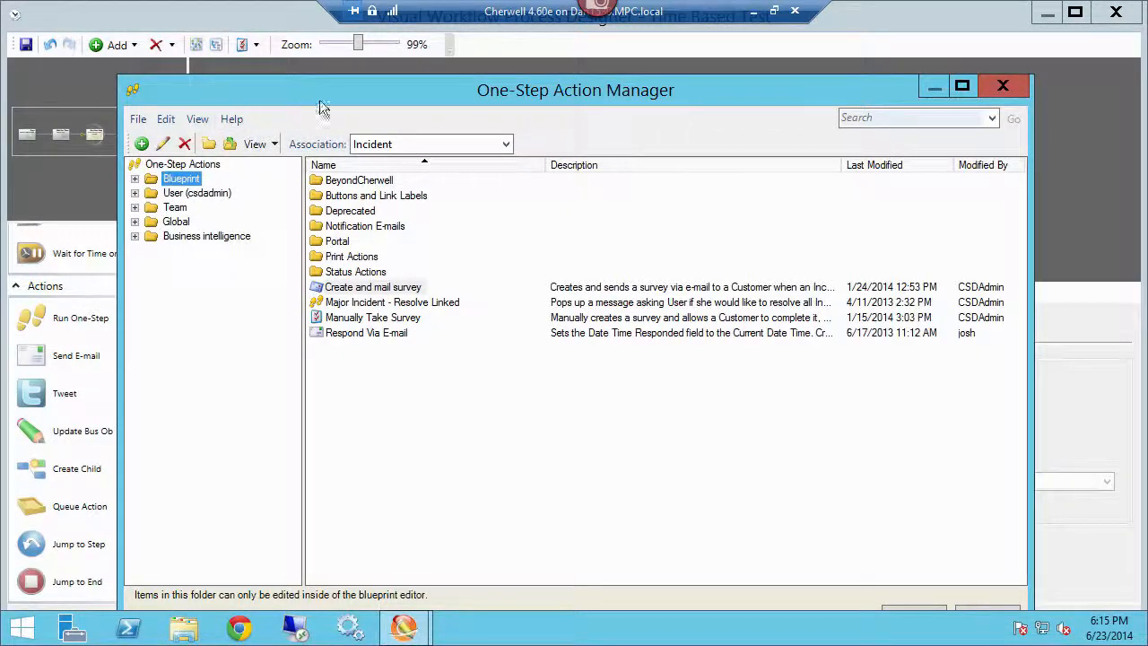
left_click_drag(325, 98, 350, 103)
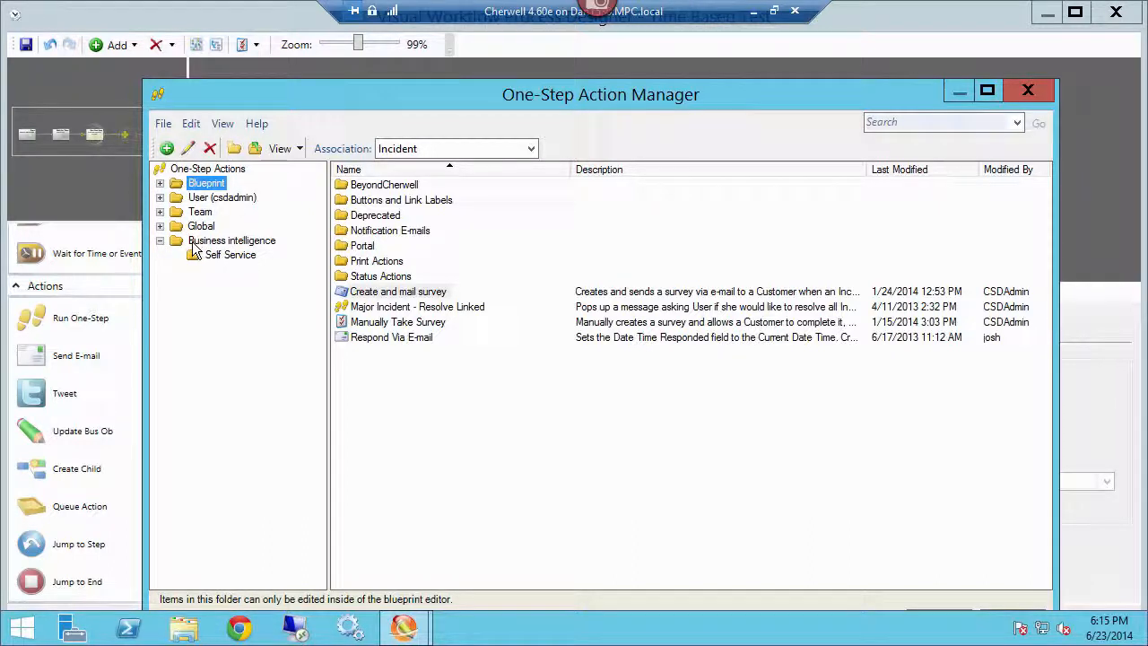
left_click(195, 244)
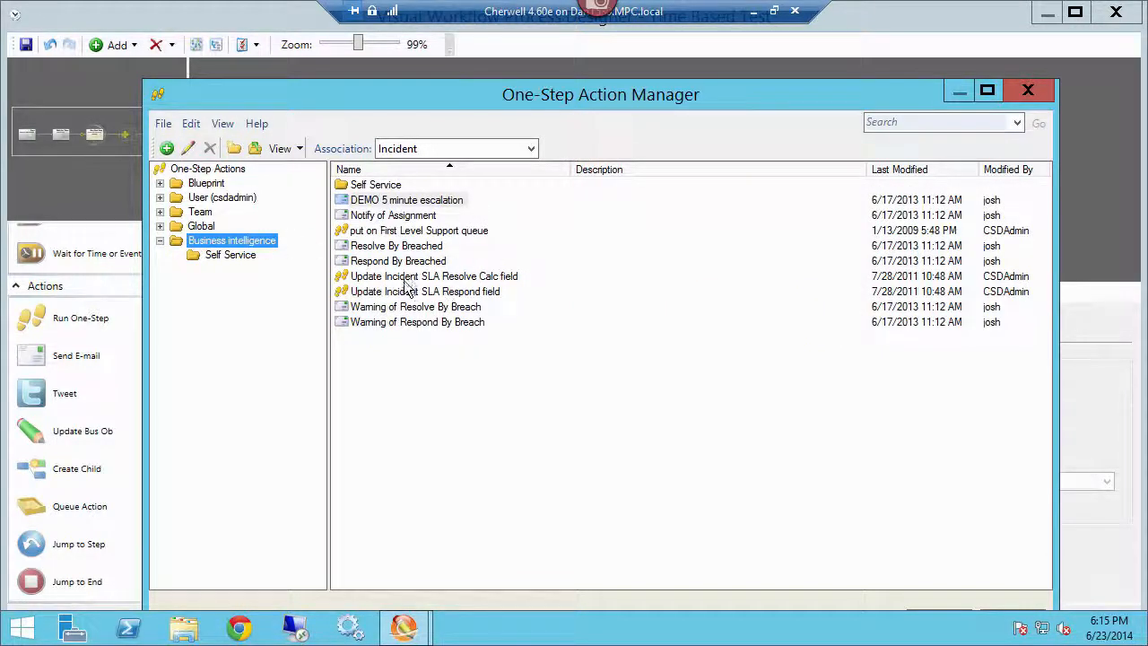
left_click(367, 279)
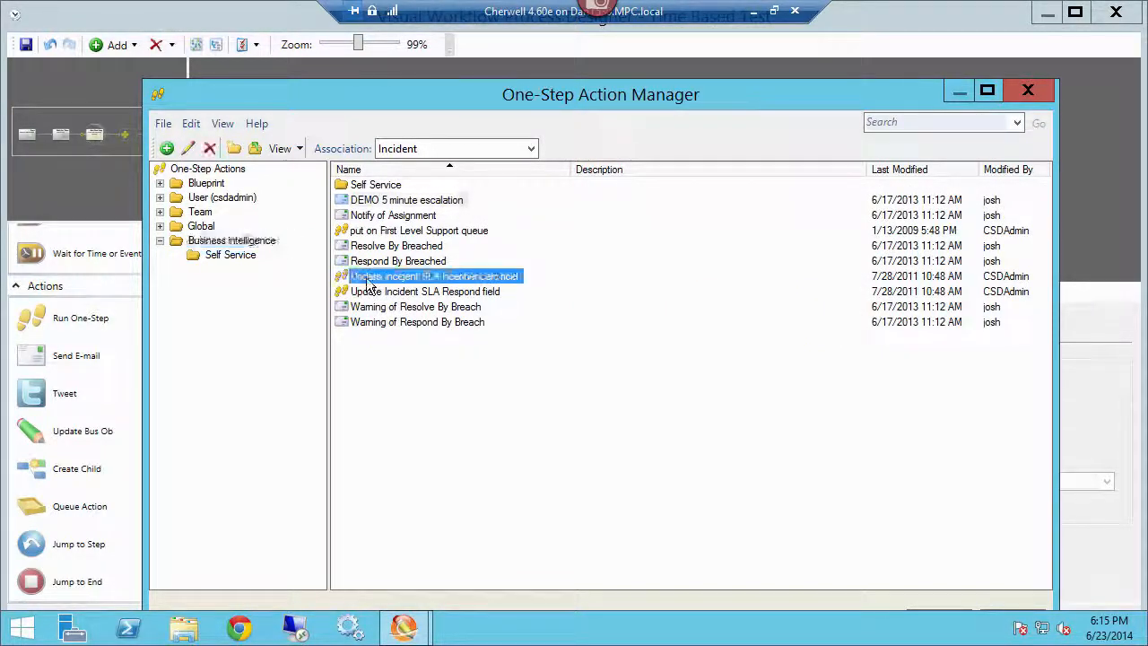
double_click(367, 279)
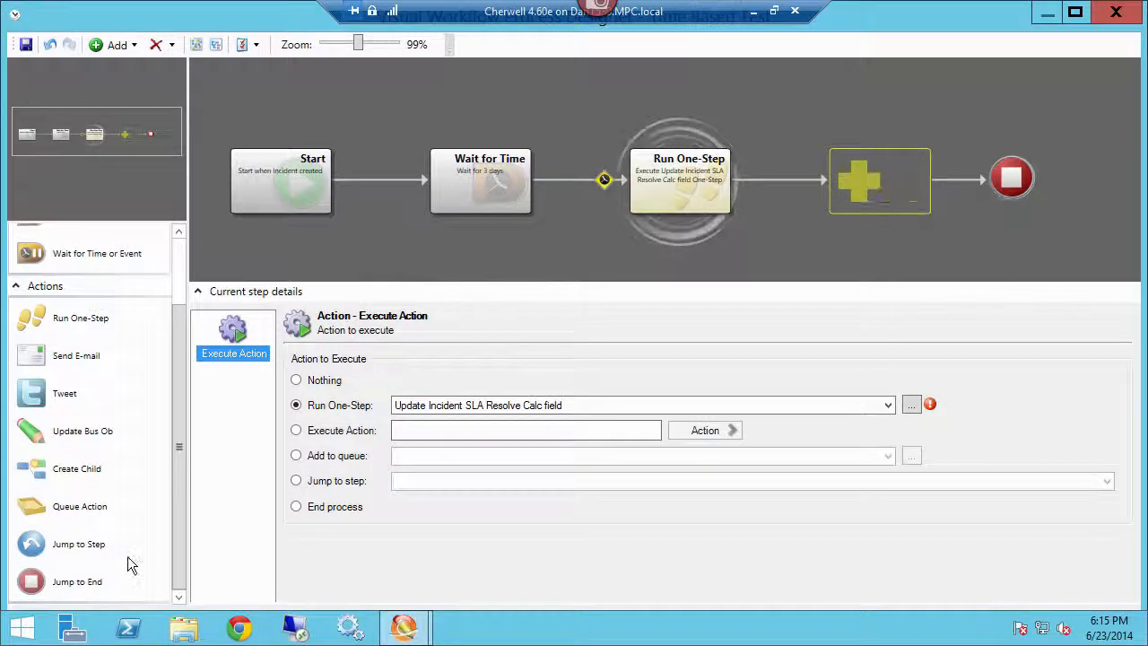
- Add a Jump to End action after the Run One-Step step and review the settings of each workflow step
left_click_drag(33, 586, 871, 187)
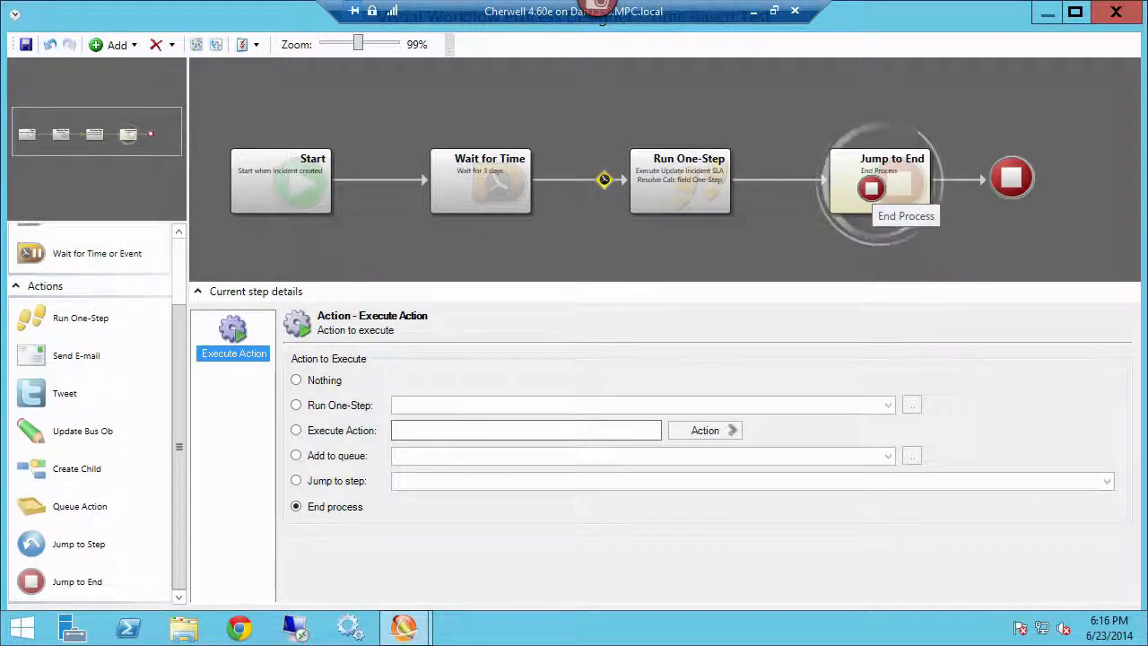
left_click(276, 177)
left_click(494, 191)
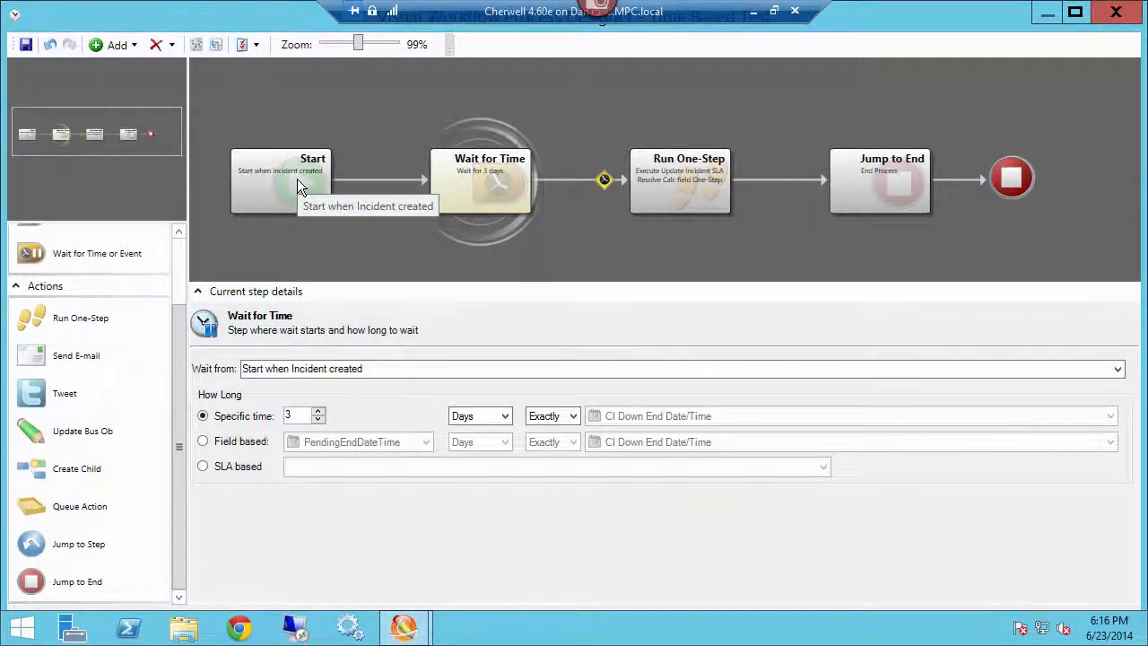
left_click(678, 191)
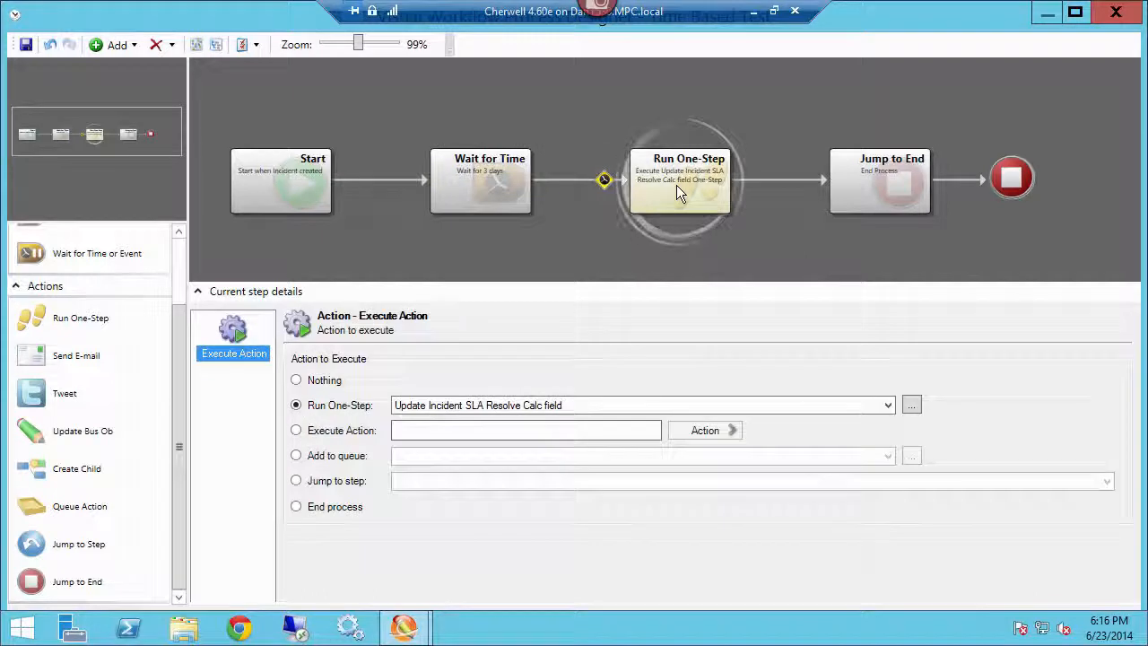
left_click(879, 190)
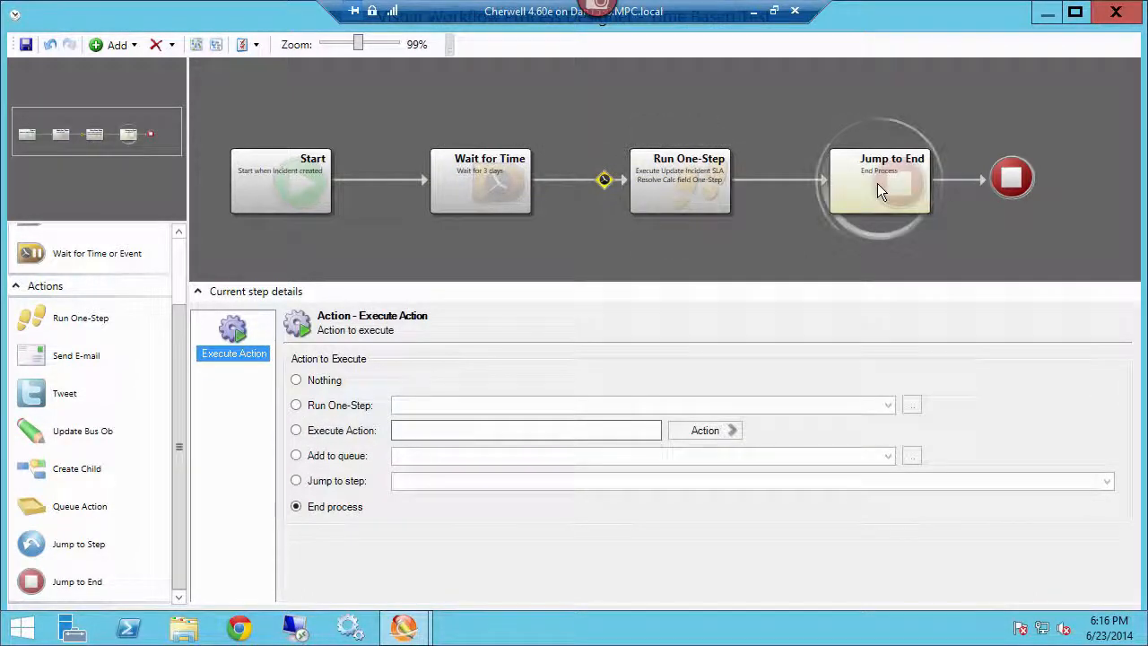